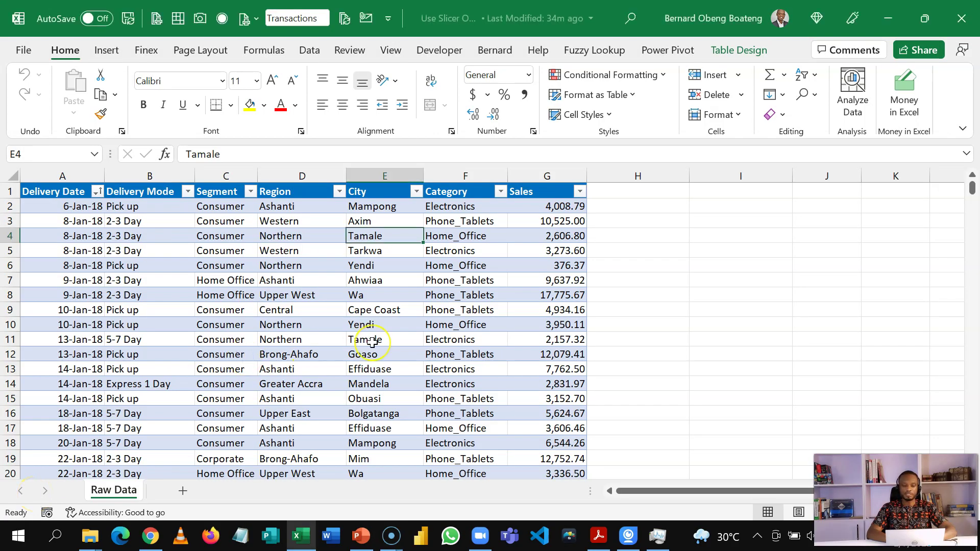
# Create a Data Model PivotTable from Transactions summing Sales for the Consumer, Corporate and Home Office segments
pyautogui.click(437, 265)
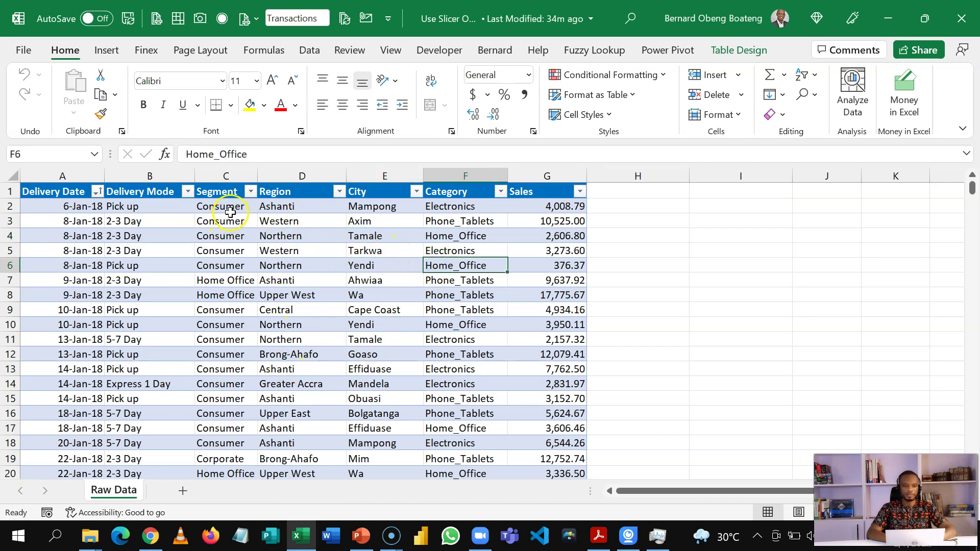
pyautogui.click(225, 341)
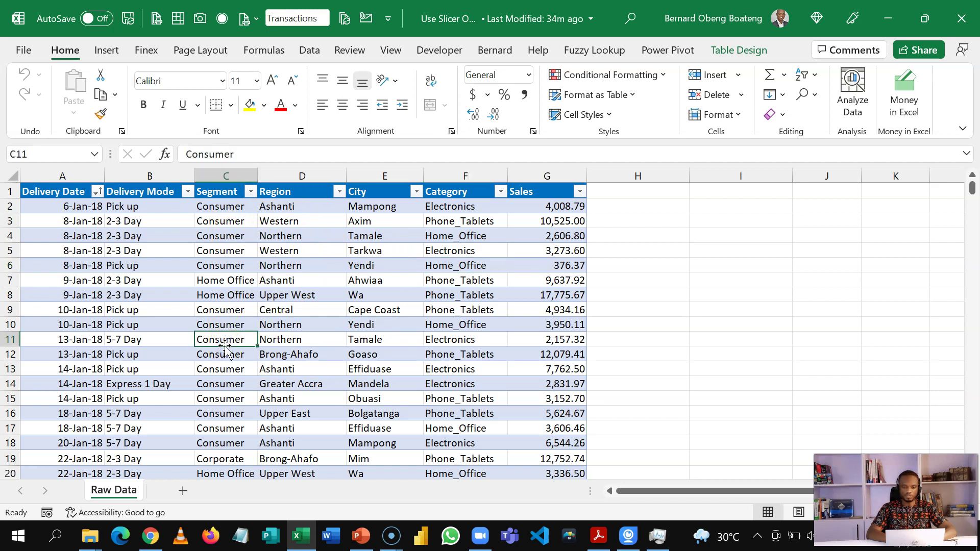
pyautogui.click(108, 50)
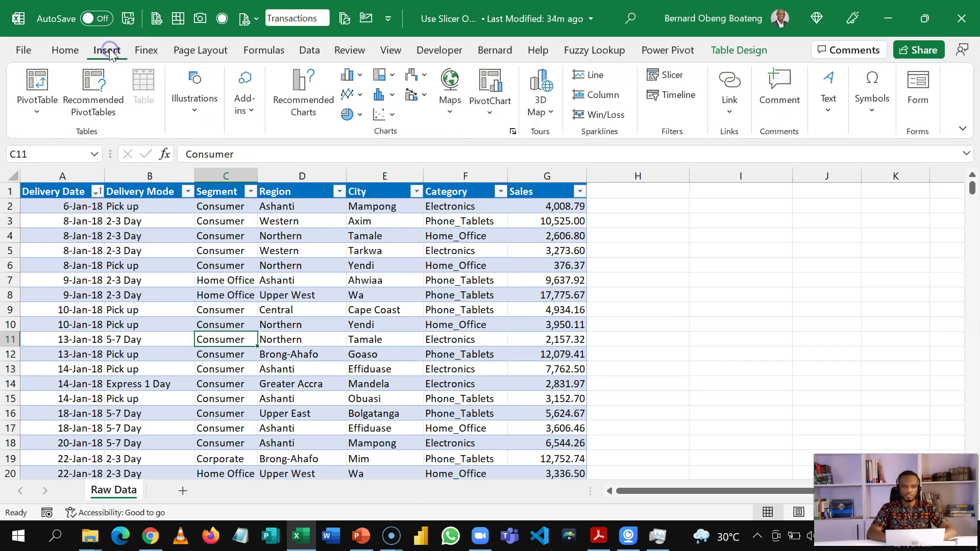
pyautogui.click(40, 86)
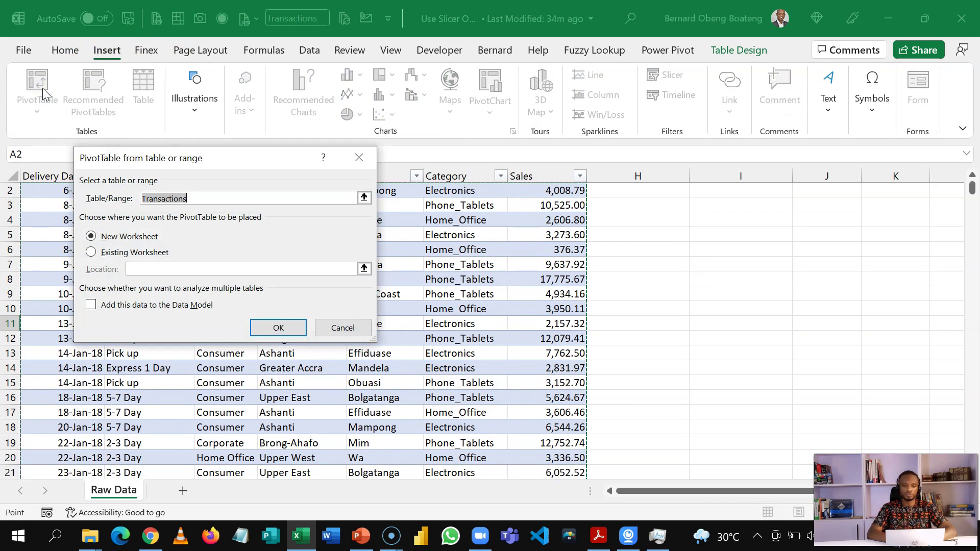
pyautogui.click(92, 308)
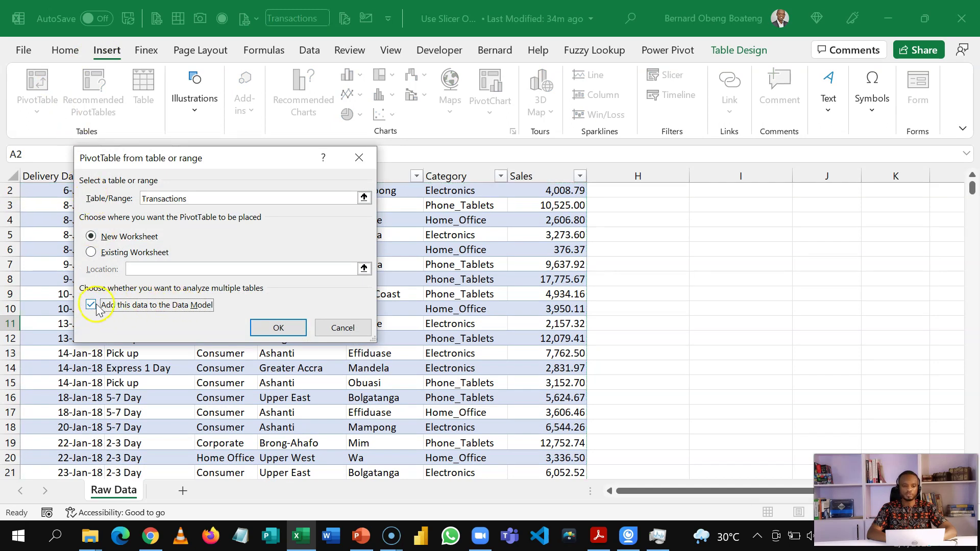
pyautogui.click(270, 328)
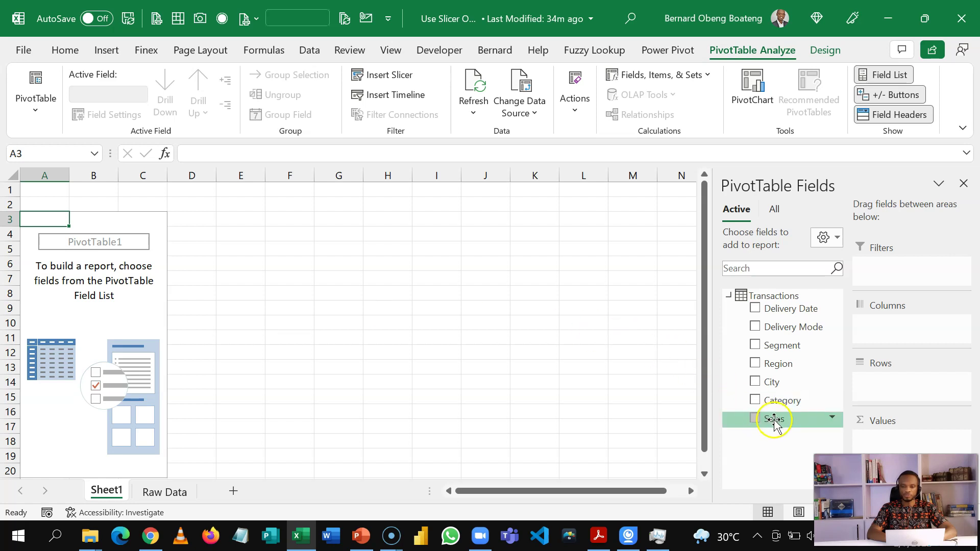
pyautogui.moveTo(773, 421); pyautogui.dragTo(808, 446)
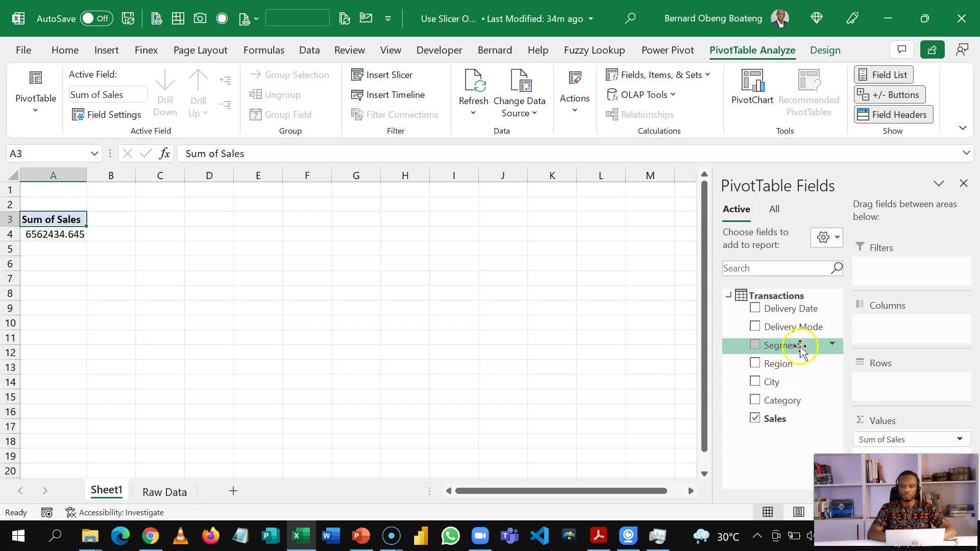
pyautogui.moveTo(801, 347); pyautogui.dragTo(883, 388)
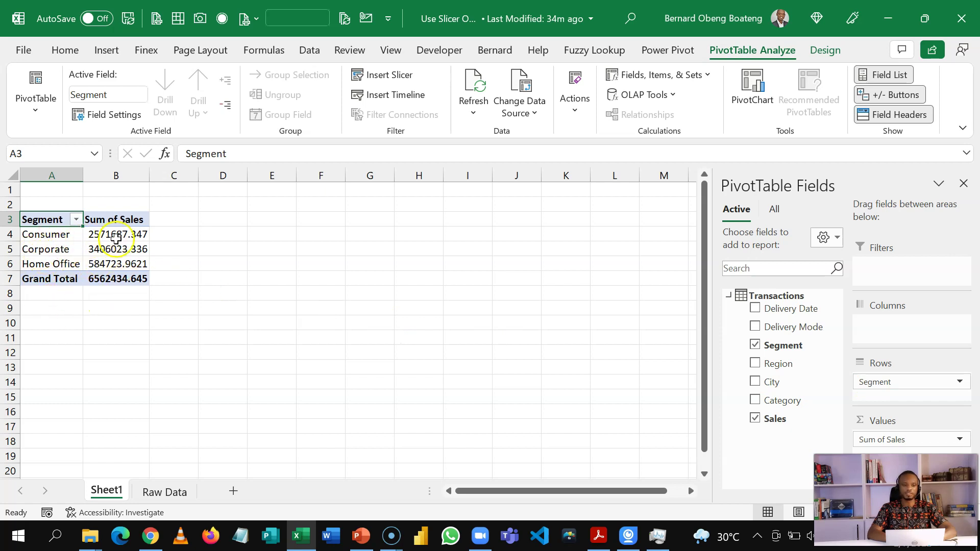
# Add a Category slicer and position it to the right of the PivotTable
pyautogui.click(131, 262)
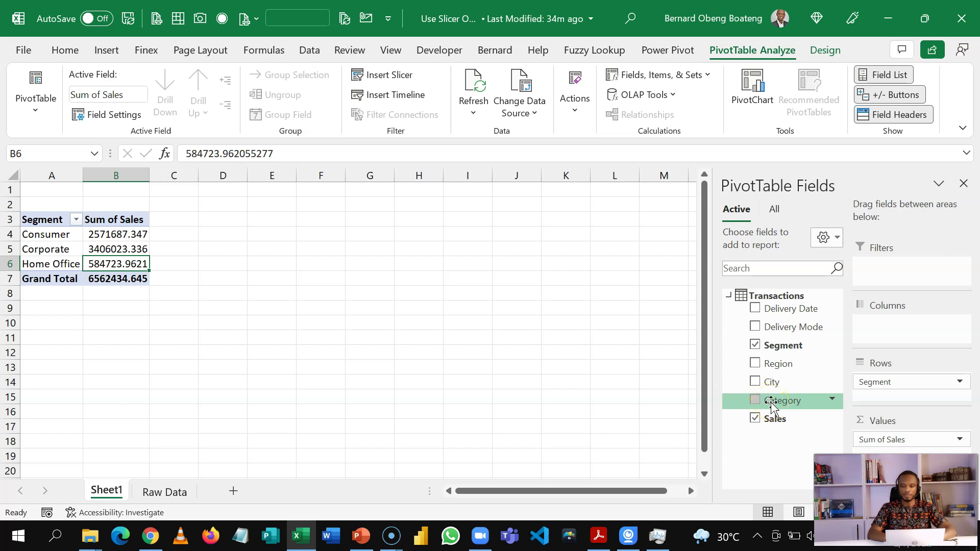
pyautogui.rightClick(772, 406)
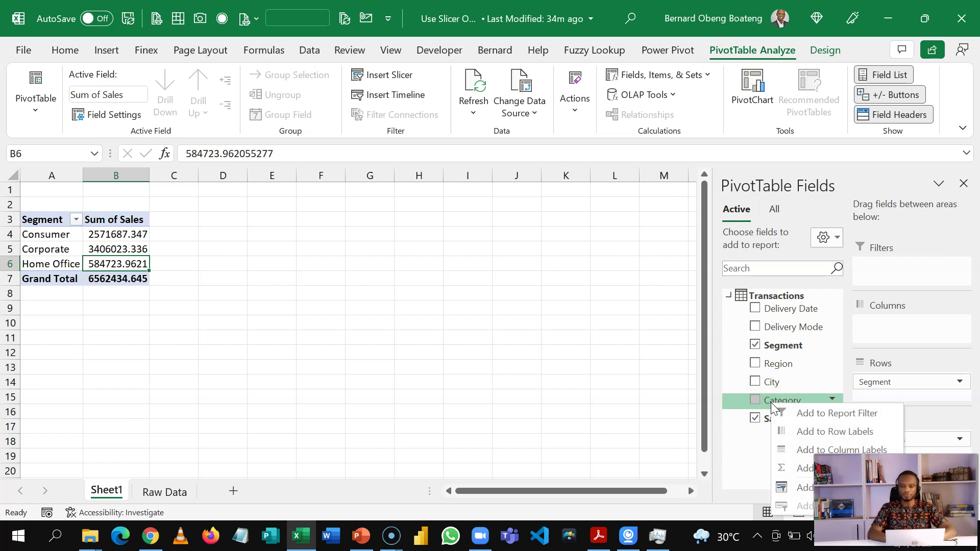
pyautogui.click(810, 487)
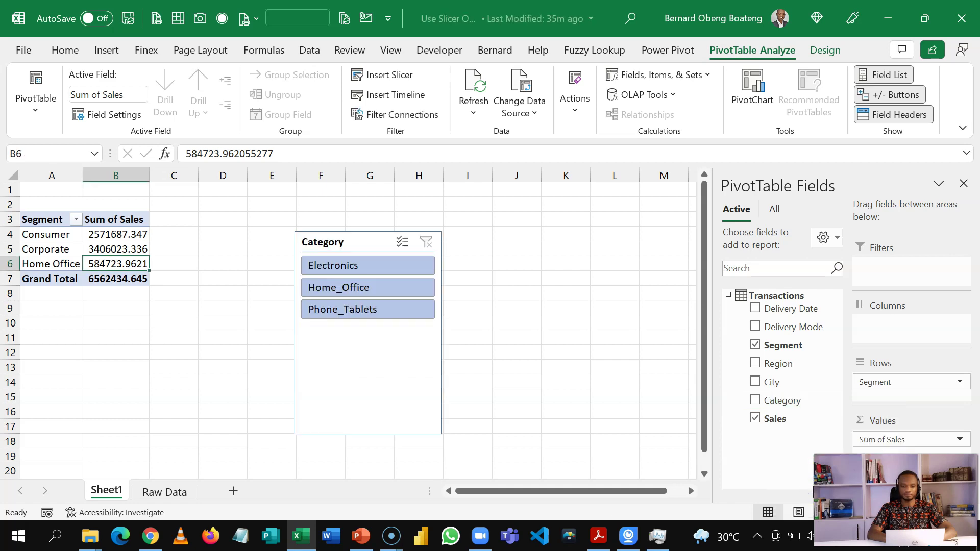
pyautogui.moveTo(367, 243); pyautogui.dragTo(556, 220)
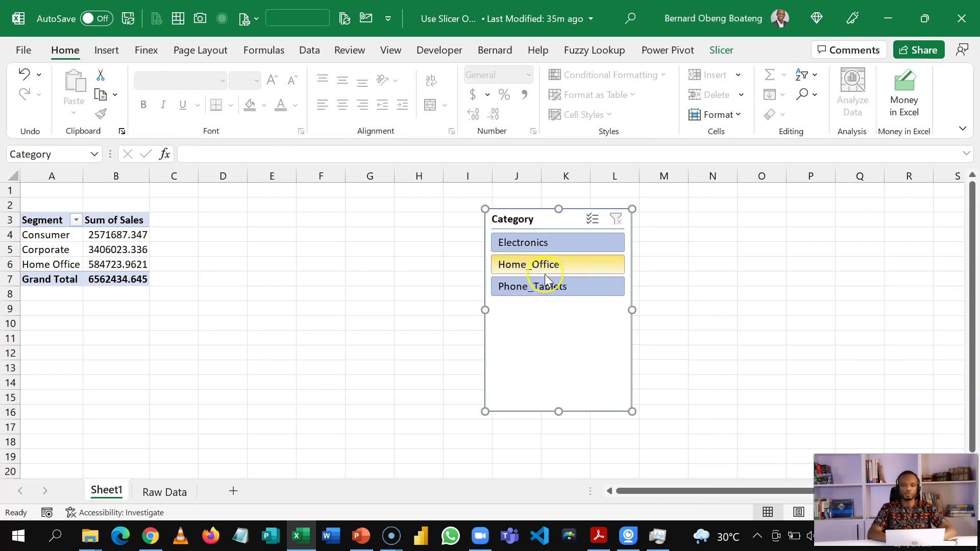
pyautogui.moveTo(536, 215); pyautogui.dragTo(615, 221)
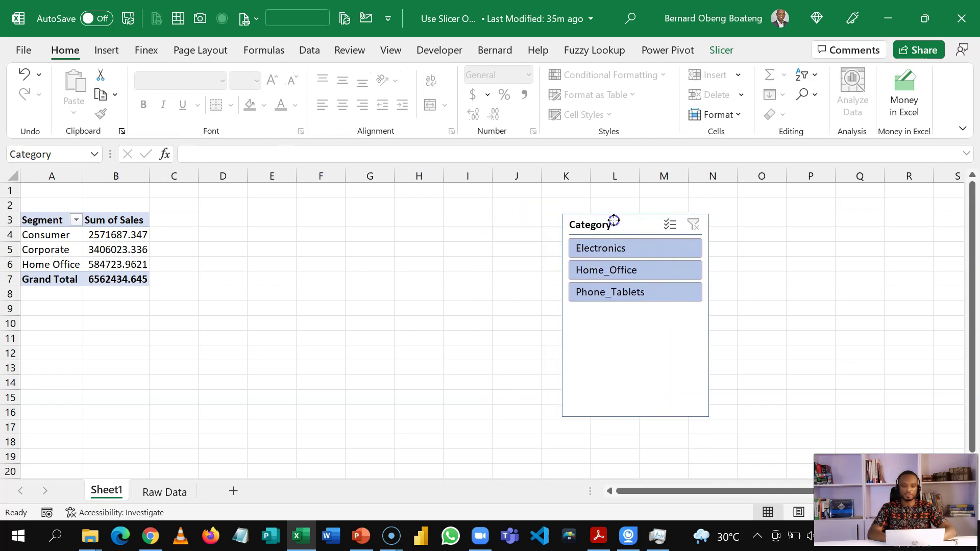
# Filter by Electronics, Home_Office and Phone_Tablets in turn, then clear the slicer filter
pyautogui.click(613, 249)
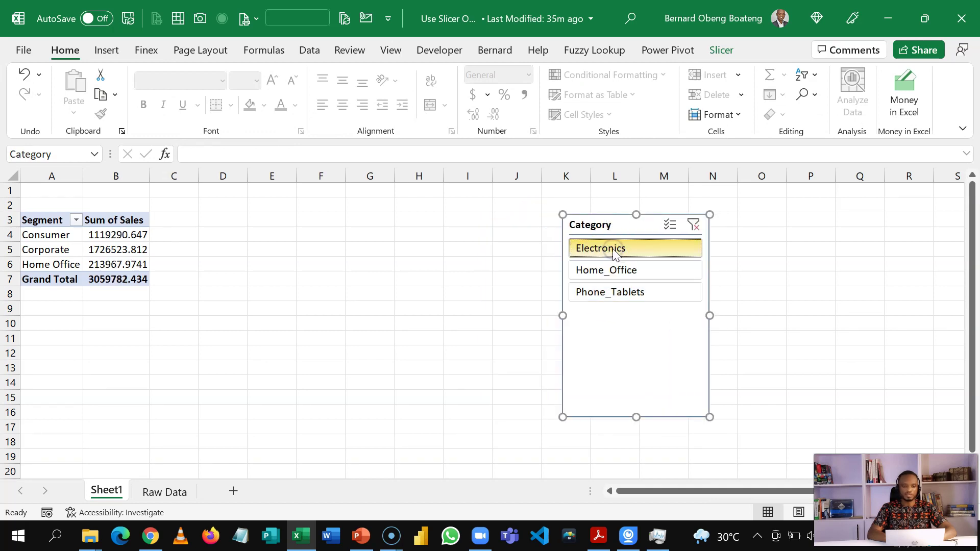
pyautogui.click(611, 270)
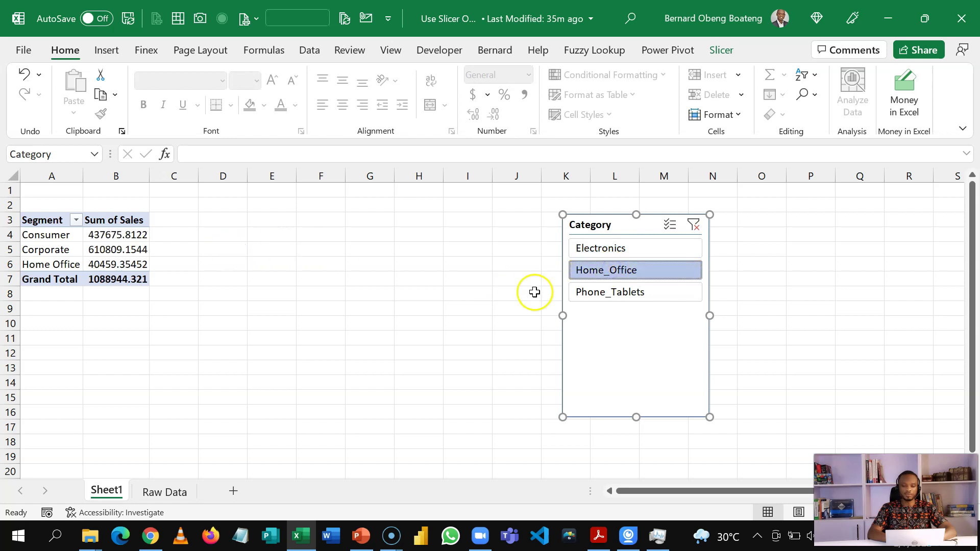
pyautogui.click(606, 293)
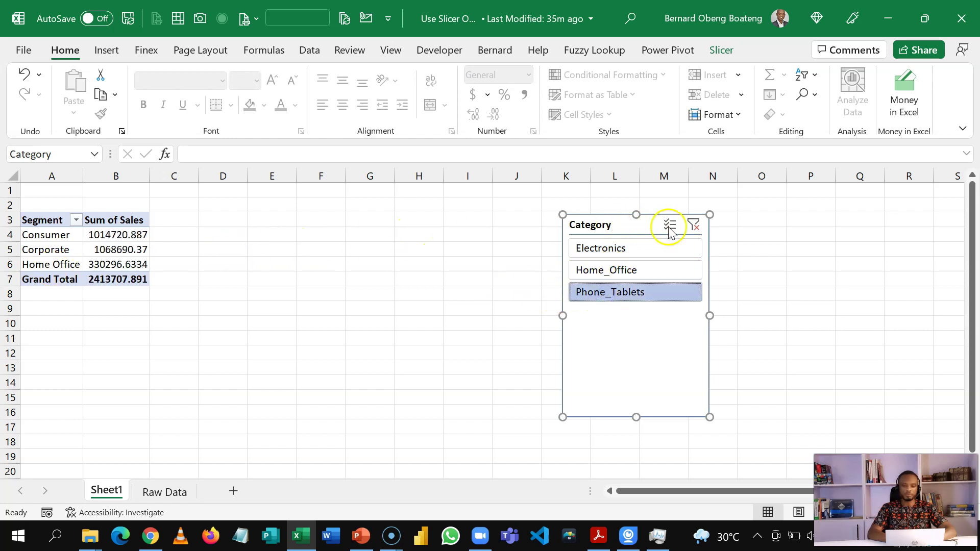
pyautogui.click(694, 224)
# Insert a clustered column PivotChart from the PivotTable and hide the fields pane
pyautogui.moveTo(625, 228); pyautogui.dragTo(705, 225)
pyautogui.click(75, 244)
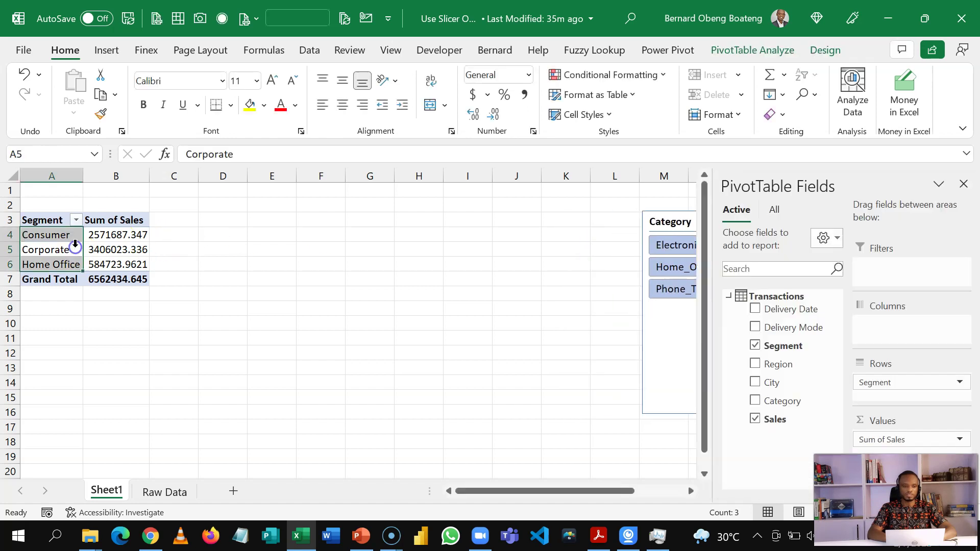
pyautogui.click(88, 248)
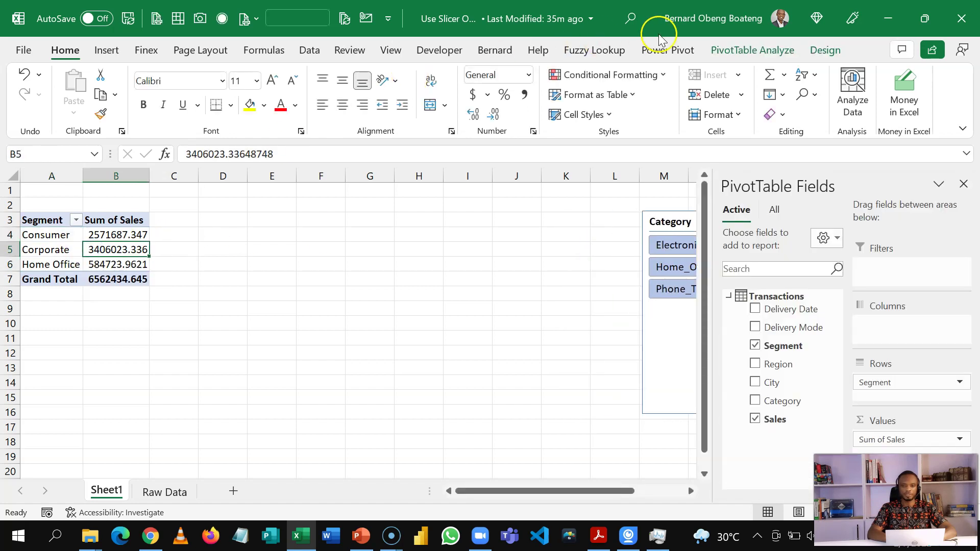
pyautogui.click(725, 50)
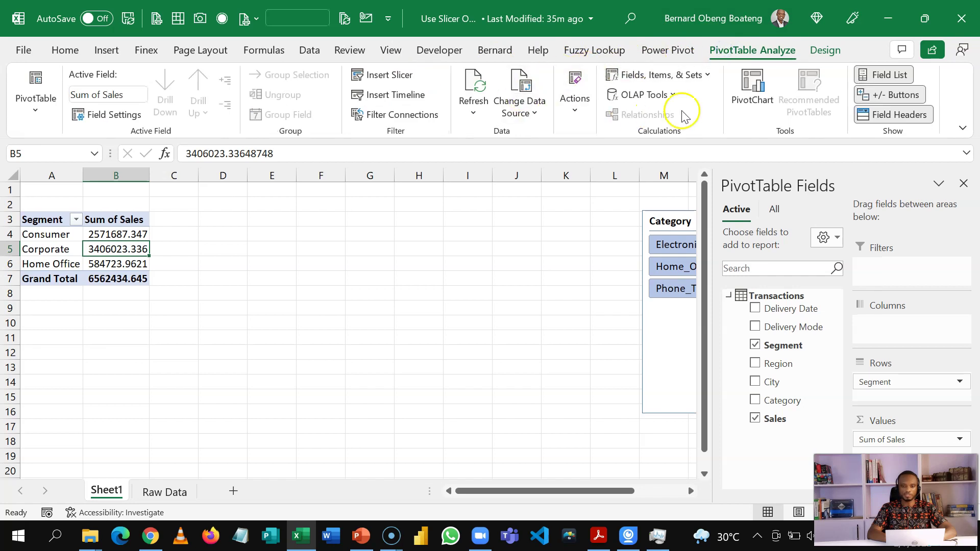
pyautogui.click(753, 92)
pyautogui.moveTo(475, 284)
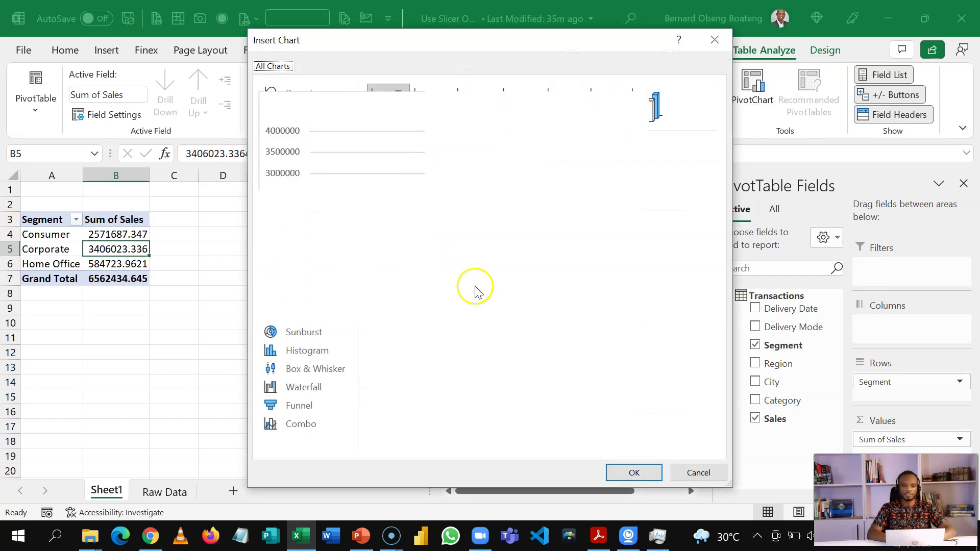
pyautogui.click(625, 472)
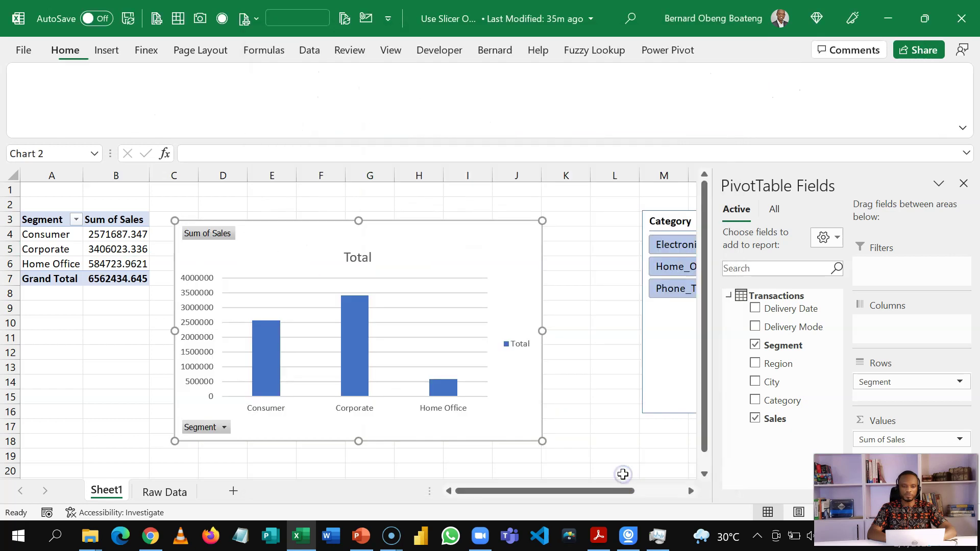
pyautogui.click(965, 185)
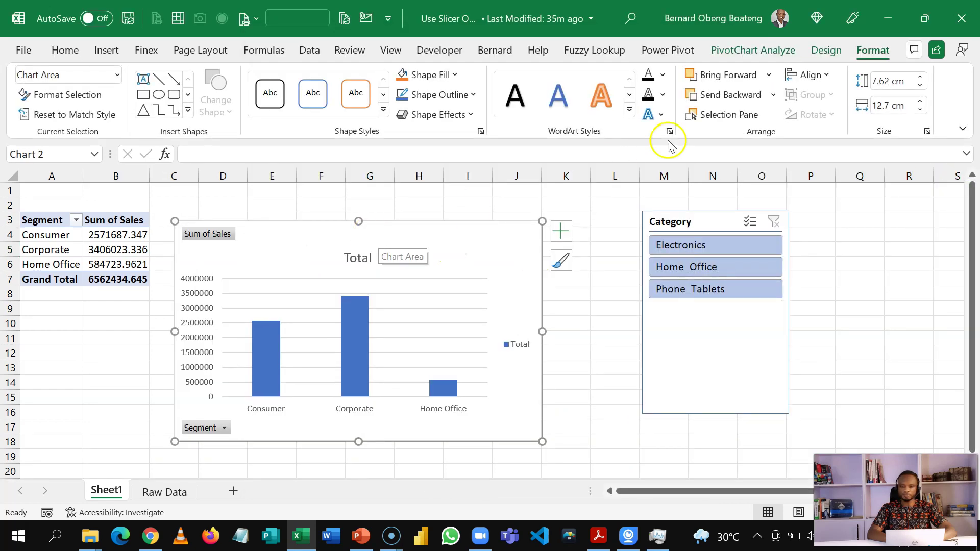
# Hide all field buttons on the chart and delete its vertical value axis
pyautogui.click(767, 51)
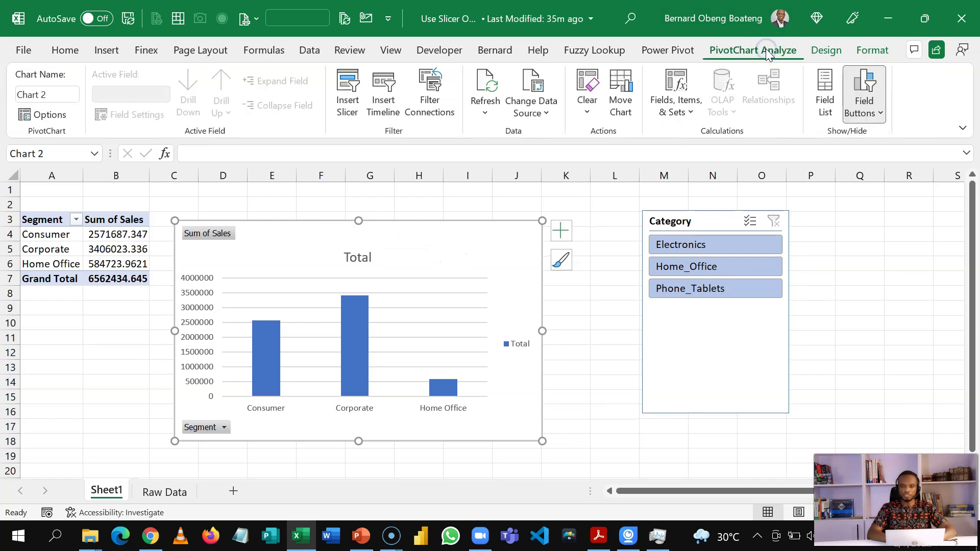
pyautogui.click(863, 108)
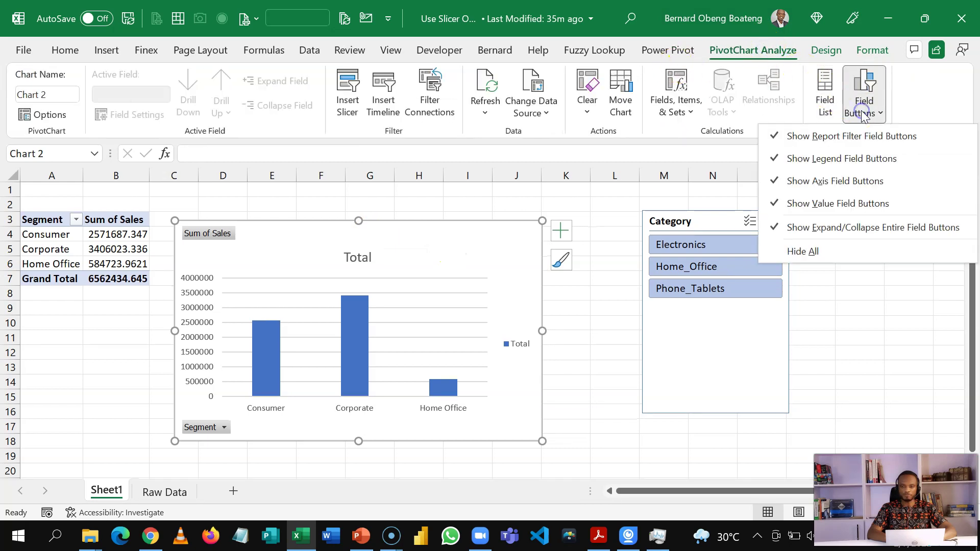
pyautogui.click(851, 252)
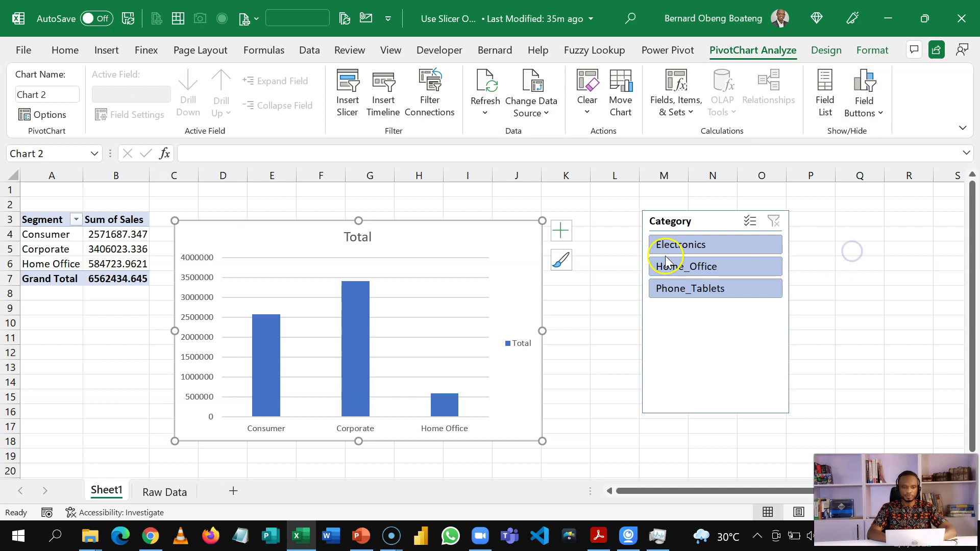
pyautogui.click(191, 300)
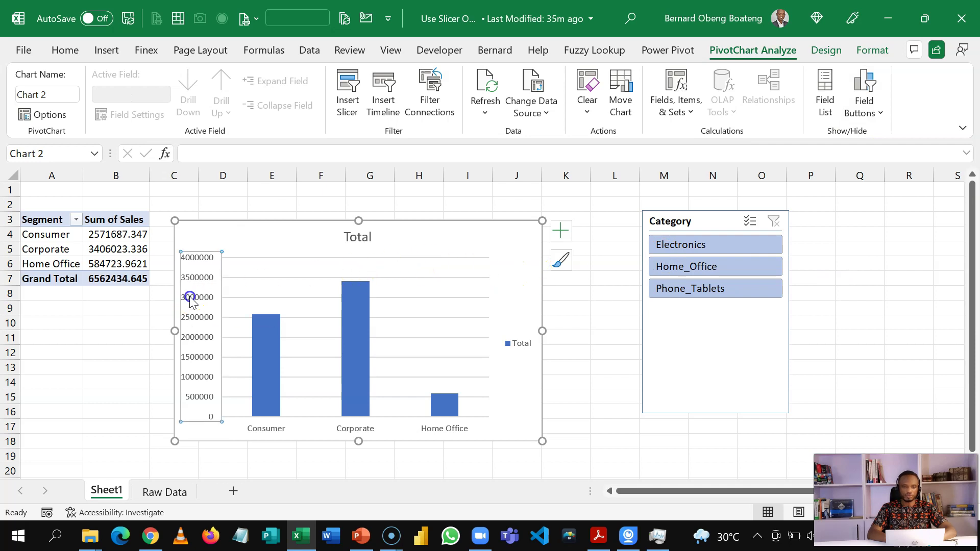
pyautogui.press('Delete')
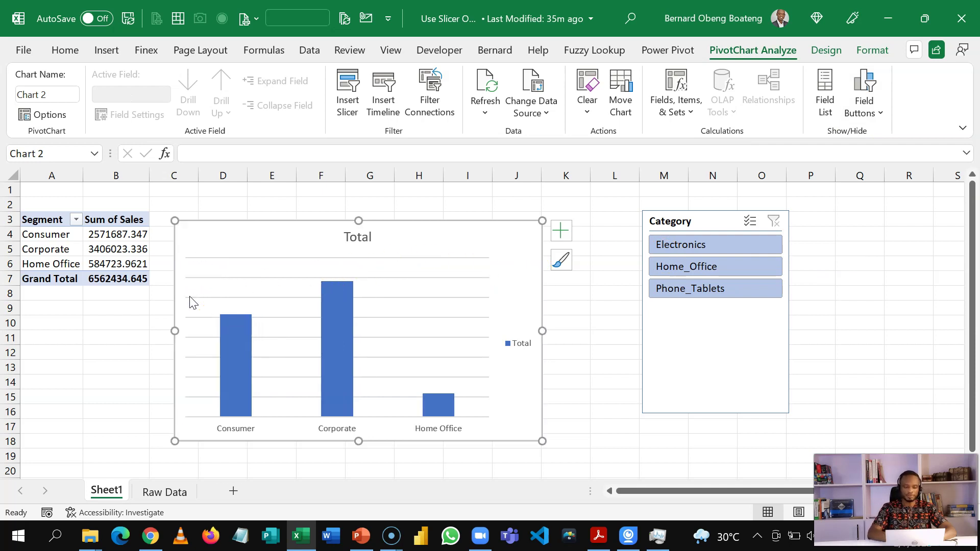
# Delete the chart's gridlines and the Total legend
pyautogui.click(410, 298)
pyautogui.press('Delete')
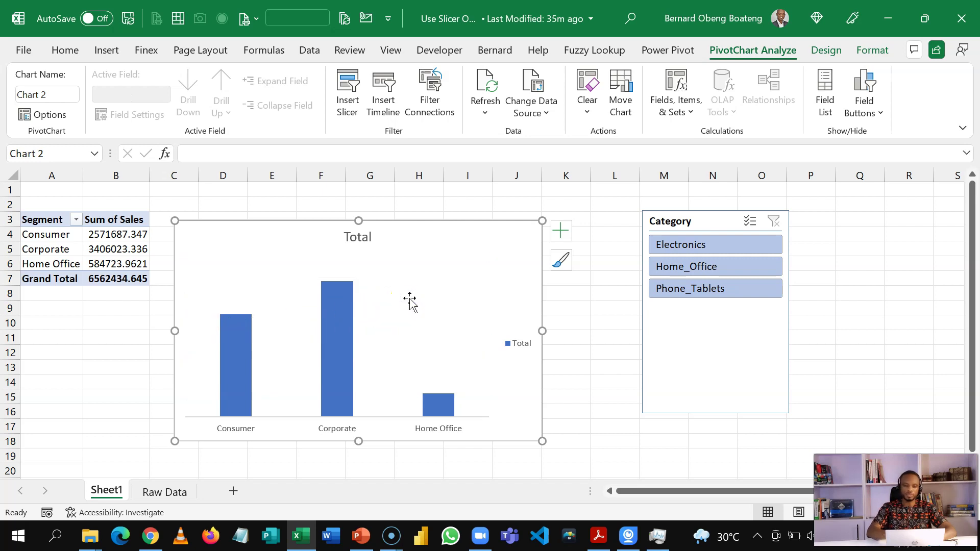
pyautogui.click(528, 335)
pyautogui.press('Delete')
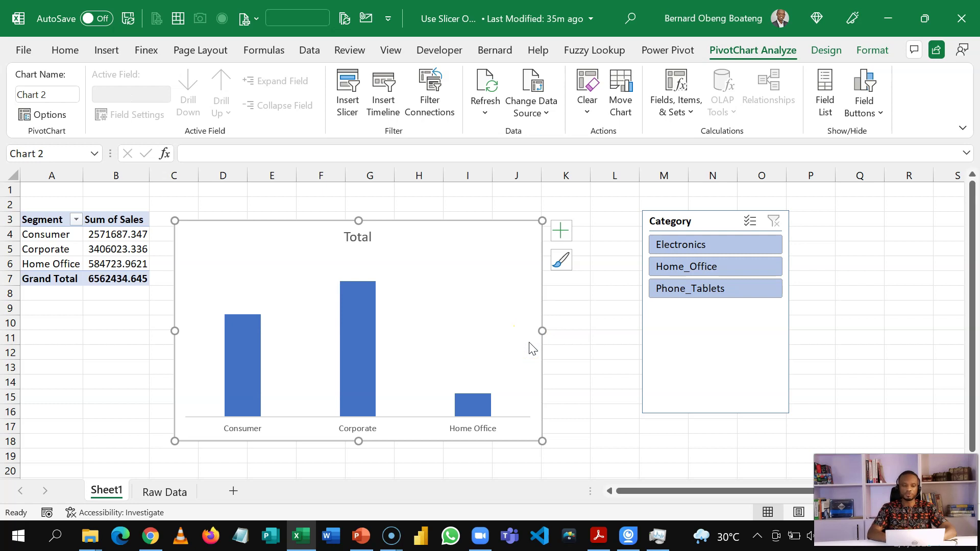
# Add data labels above the chart's bars
pyautogui.click(553, 236)
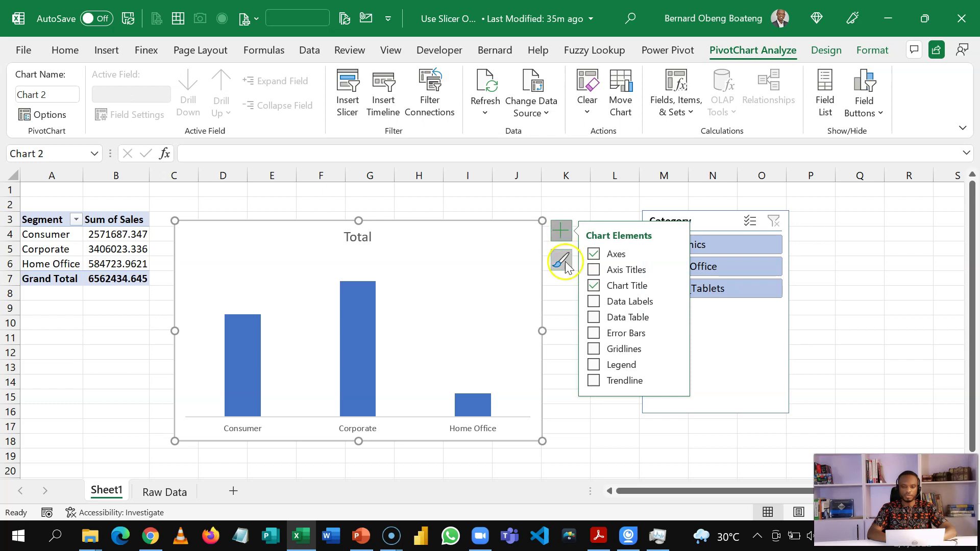
pyautogui.click(600, 305)
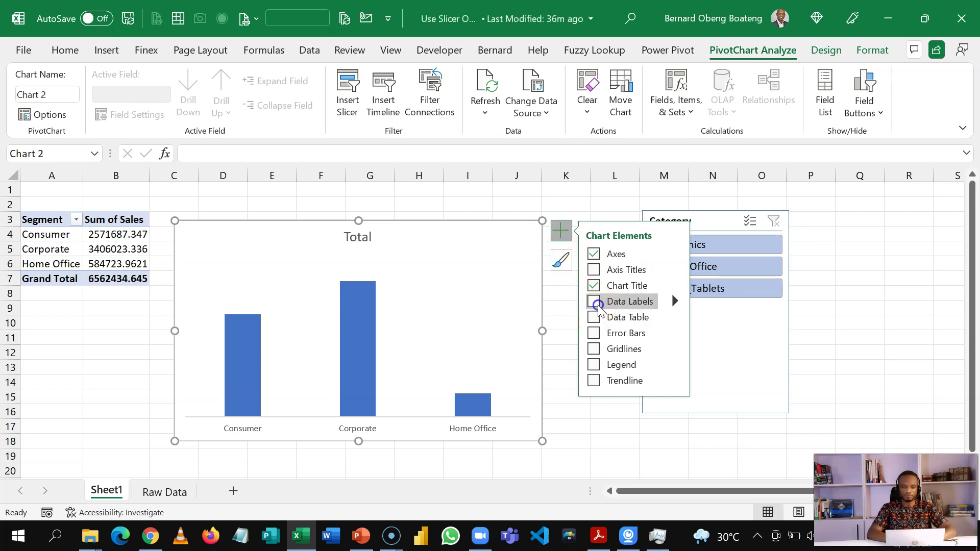
pyautogui.click(362, 270)
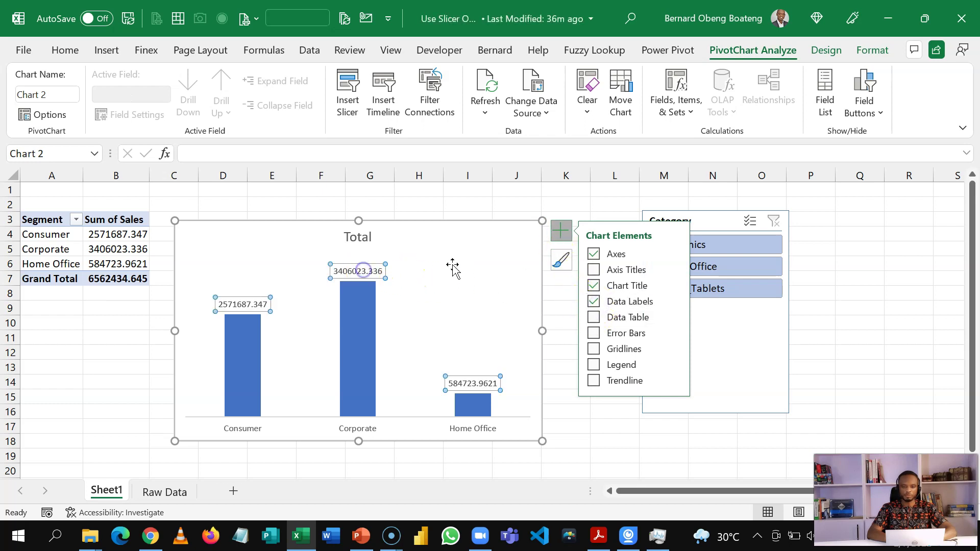
pyautogui.click(565, 195)
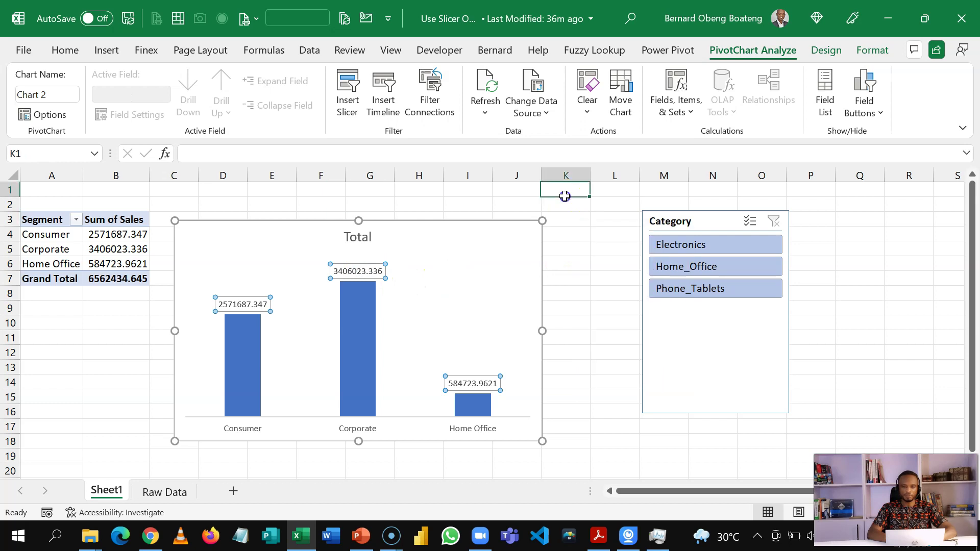
# Format the data labels as Number with thousands separators, then nudge the chart right and down
pyautogui.click(384, 271)
pyautogui.hotkey('ctrl', '1')
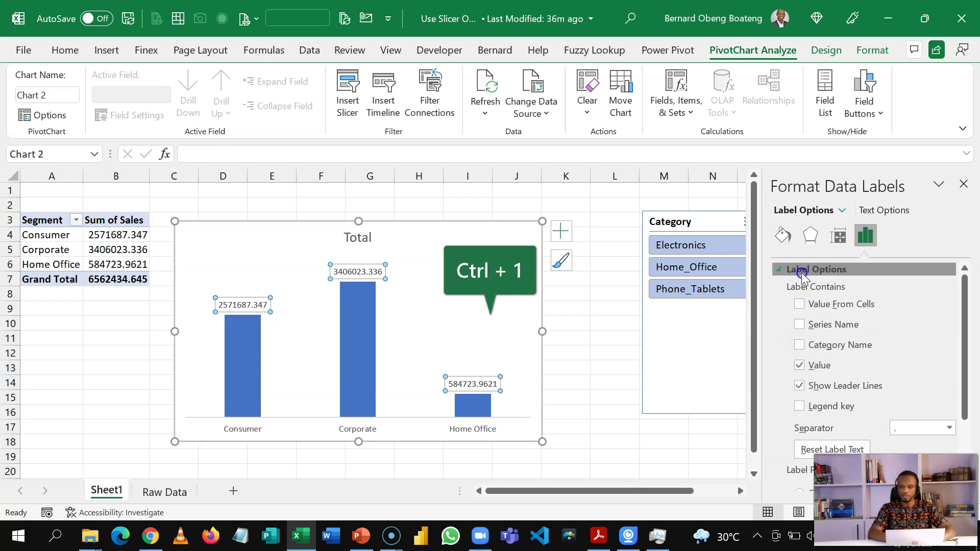
pyautogui.click(801, 271)
pyautogui.click(799, 290)
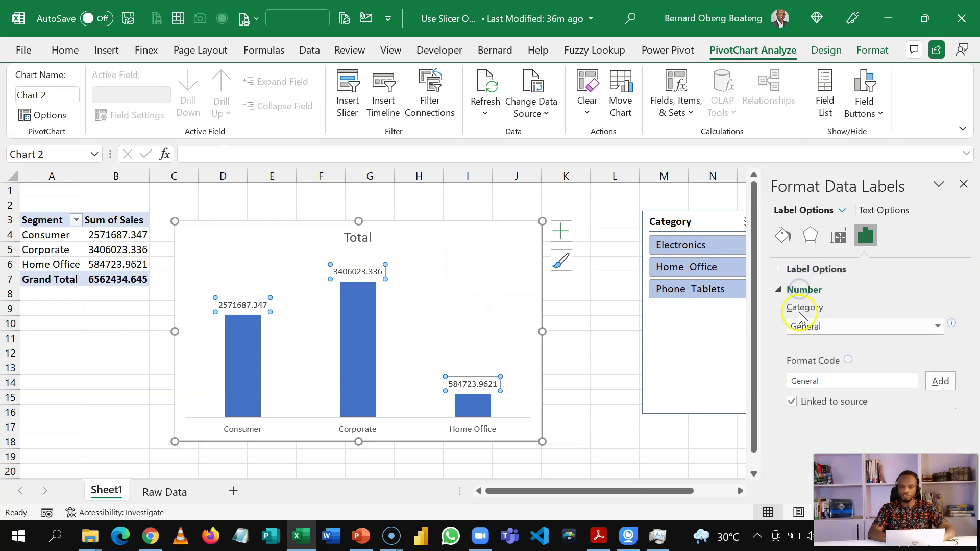
pyautogui.click(937, 327)
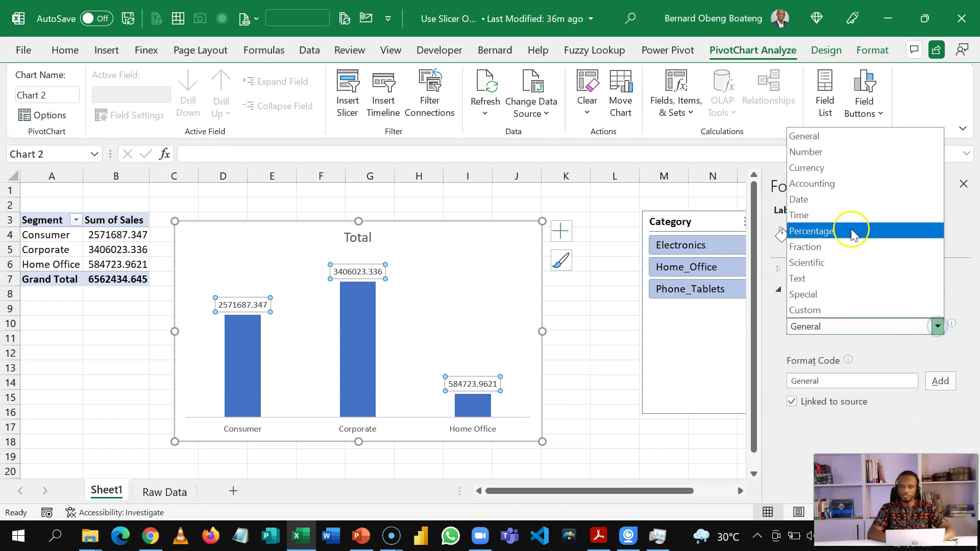
pyautogui.click(837, 150)
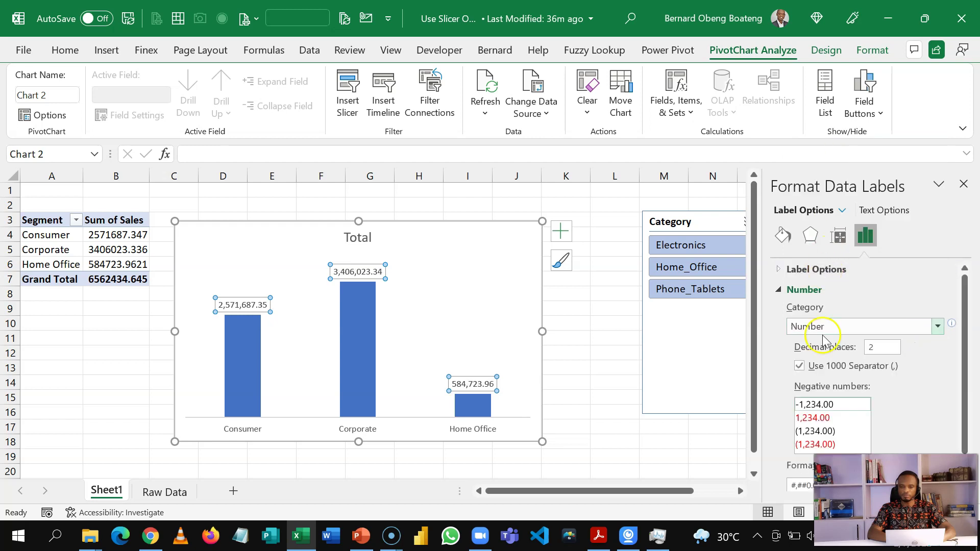
pyautogui.click(966, 187)
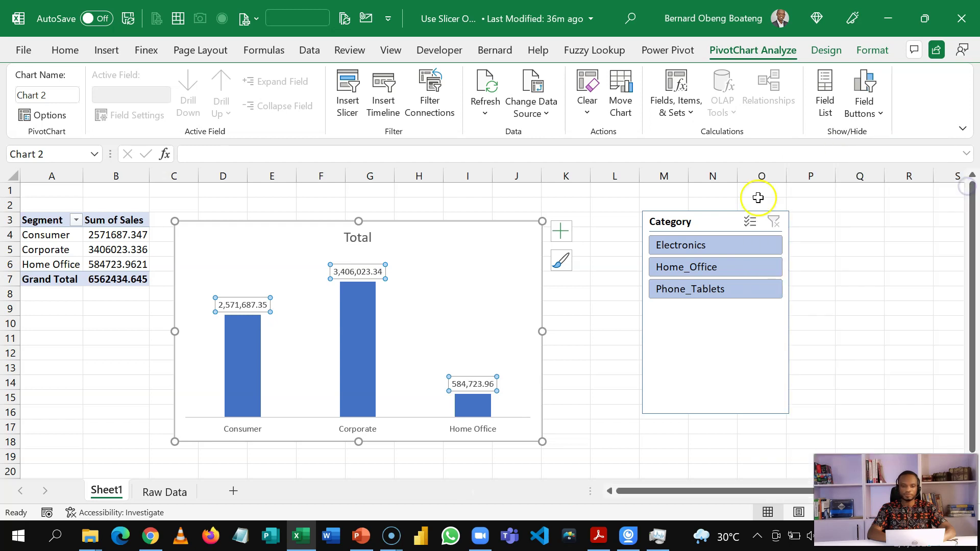
pyautogui.click(597, 208)
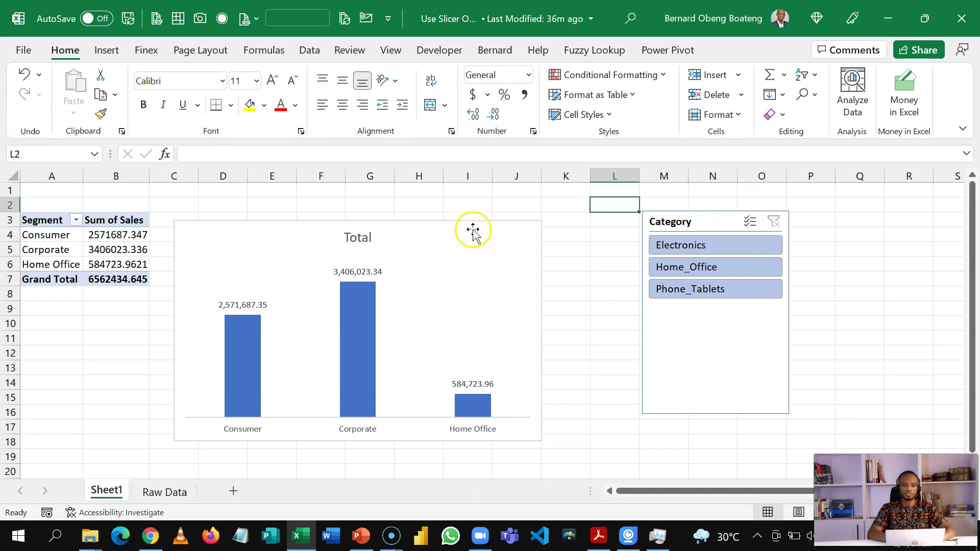
pyautogui.moveTo(473, 230); pyautogui.dragTo(514, 254)
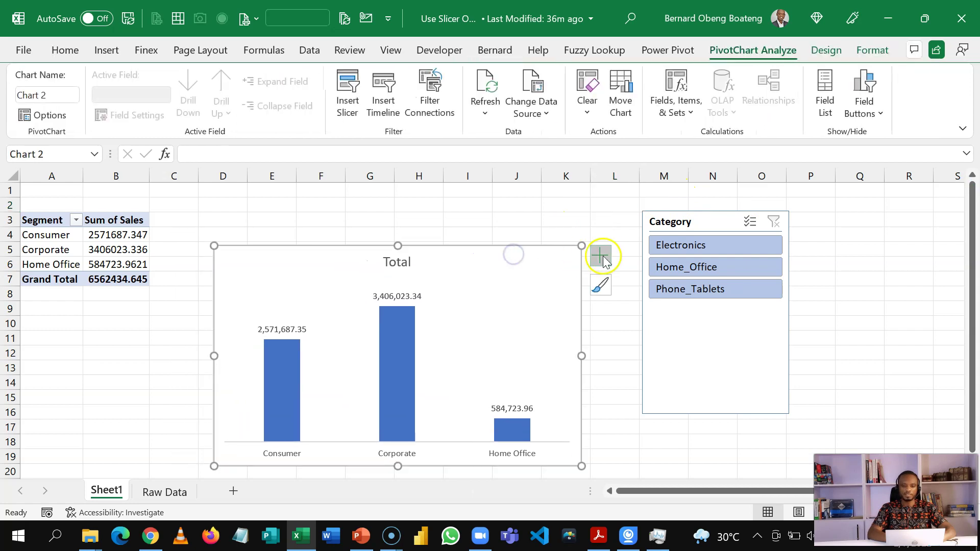
# Use the slicer to filter to Home_Office (grand total 1088944.321), then select the slicer
pyautogui.click(660, 246)
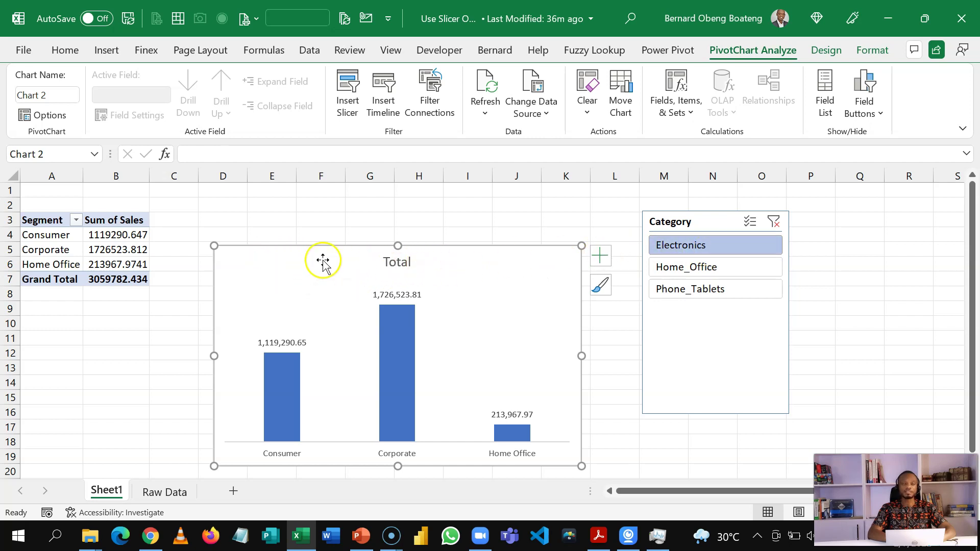
pyautogui.click(674, 267)
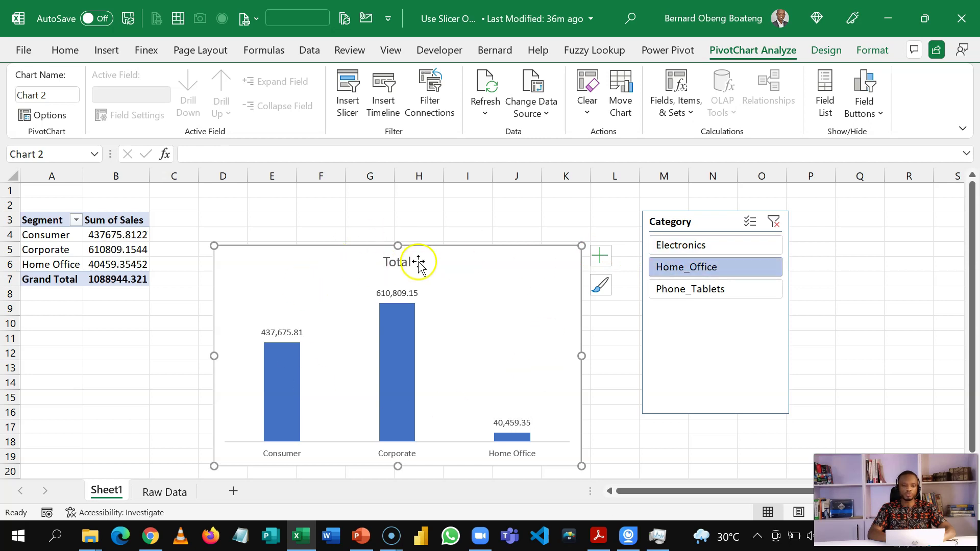
pyautogui.click(313, 205)
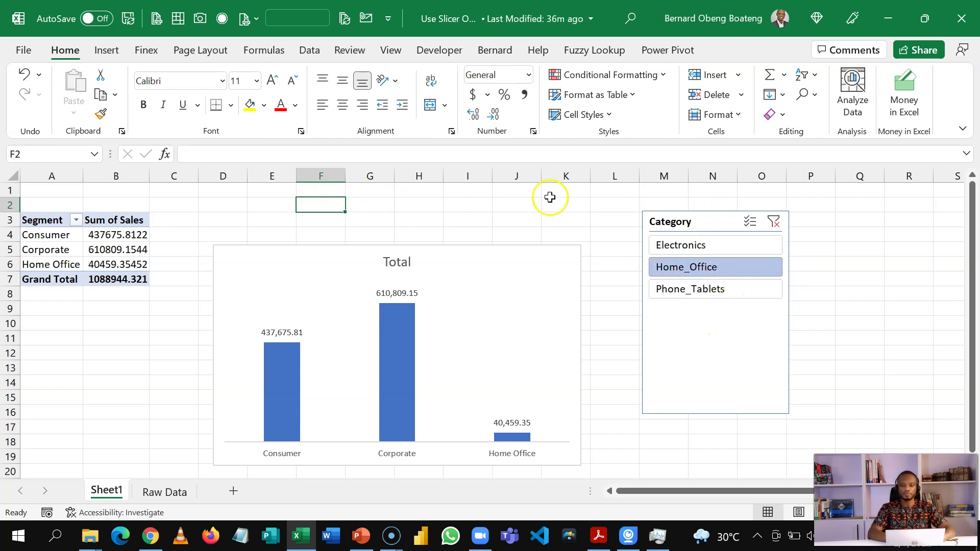
pyautogui.click(676, 221)
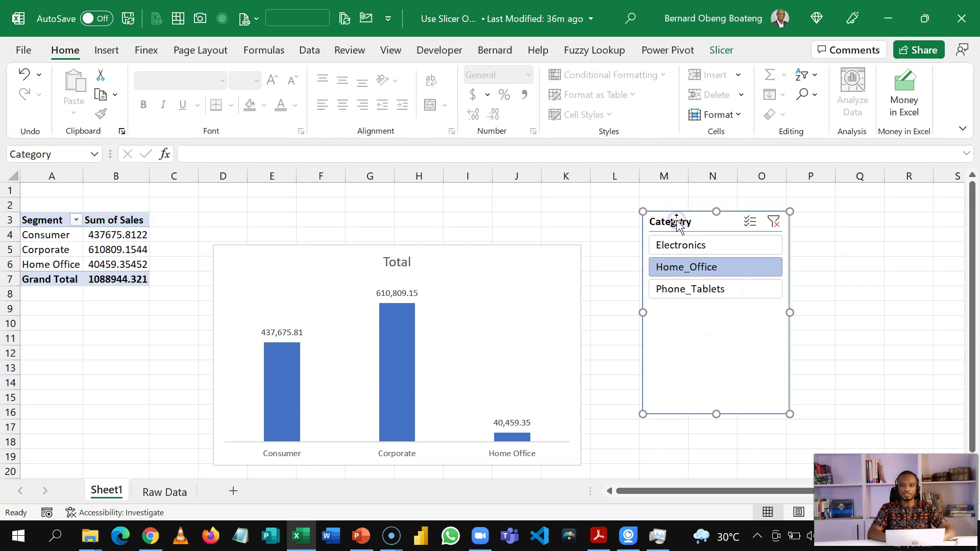
pyautogui.click(720, 46)
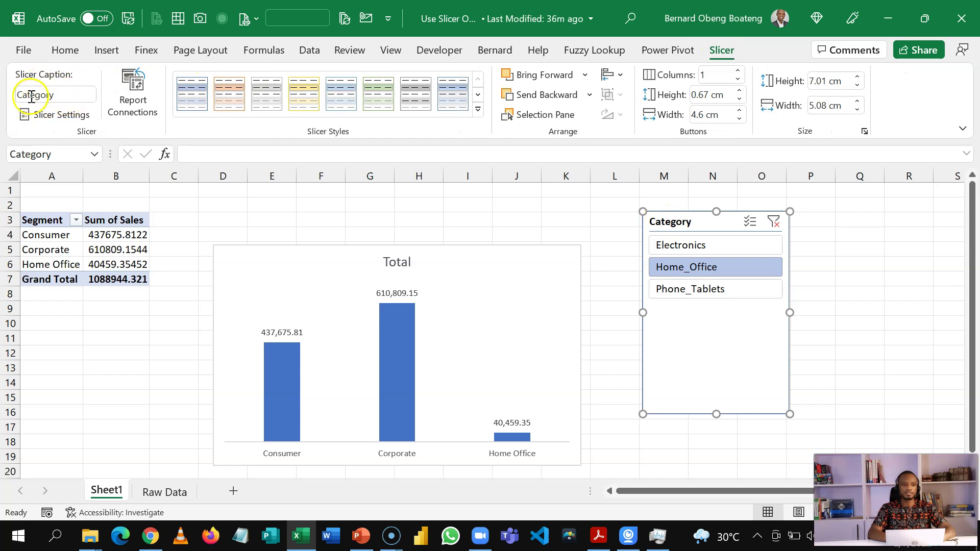
pyautogui.click(62, 115)
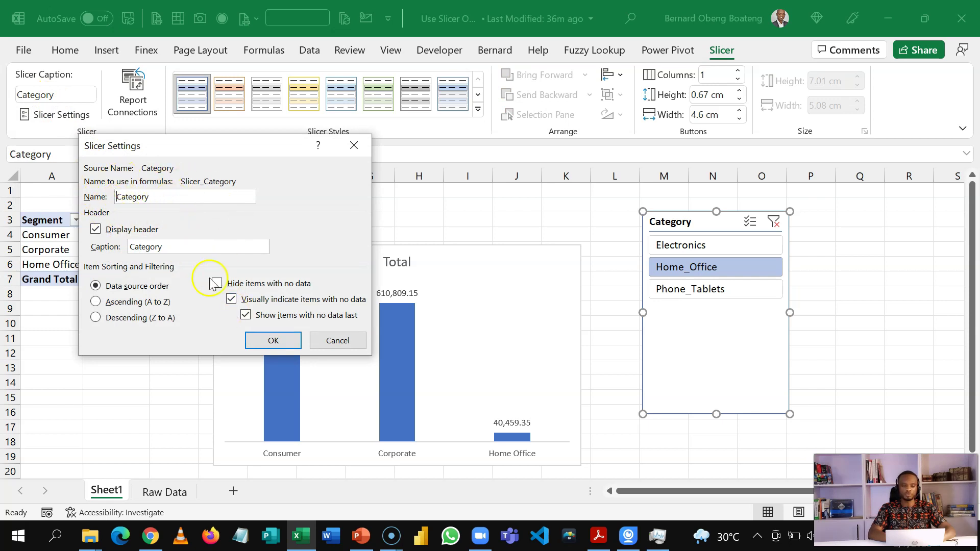
pyautogui.click(271, 340)
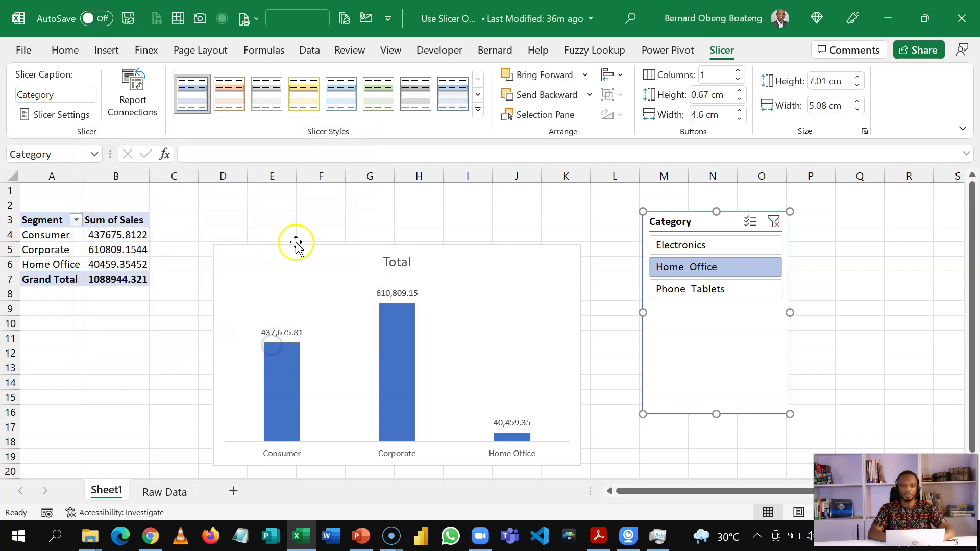
pyautogui.click(274, 209)
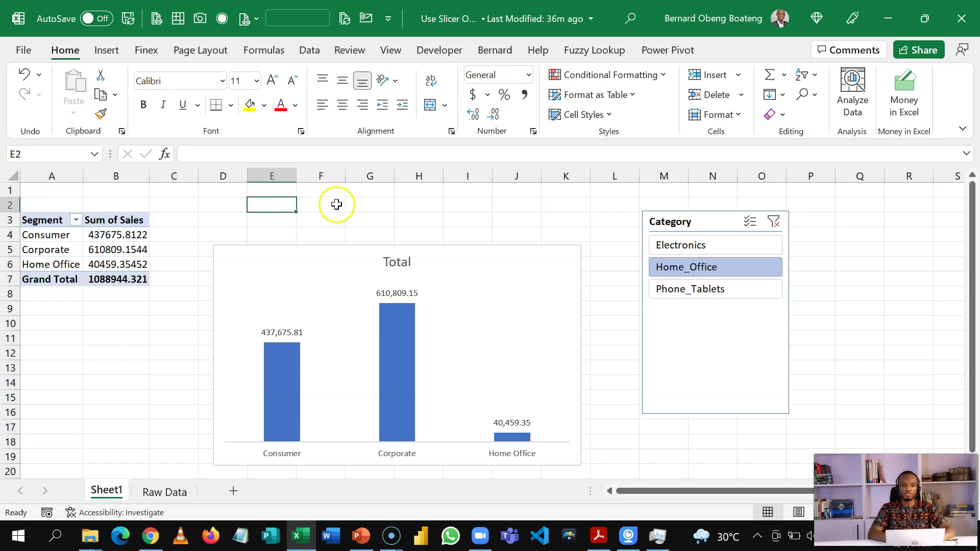
# Enter =CUBERANKEDMEMBER("ThisWorkbookDataModel",Slicer_Category,1) in E2, returning Home_Office
pyautogui.write('=cub')
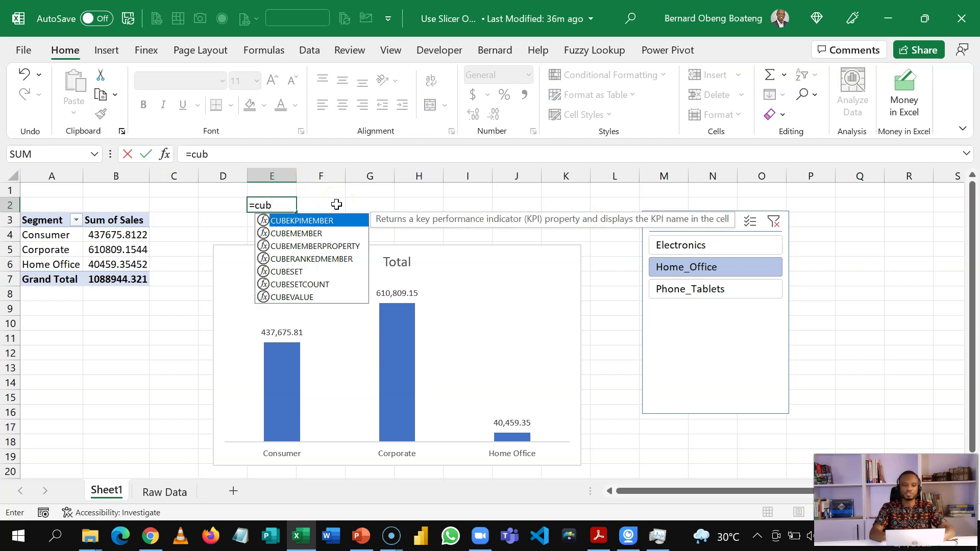
pyautogui.press('Down')
pyautogui.press('Down')
pyautogui.press('Down')
pyautogui.press('Tab')
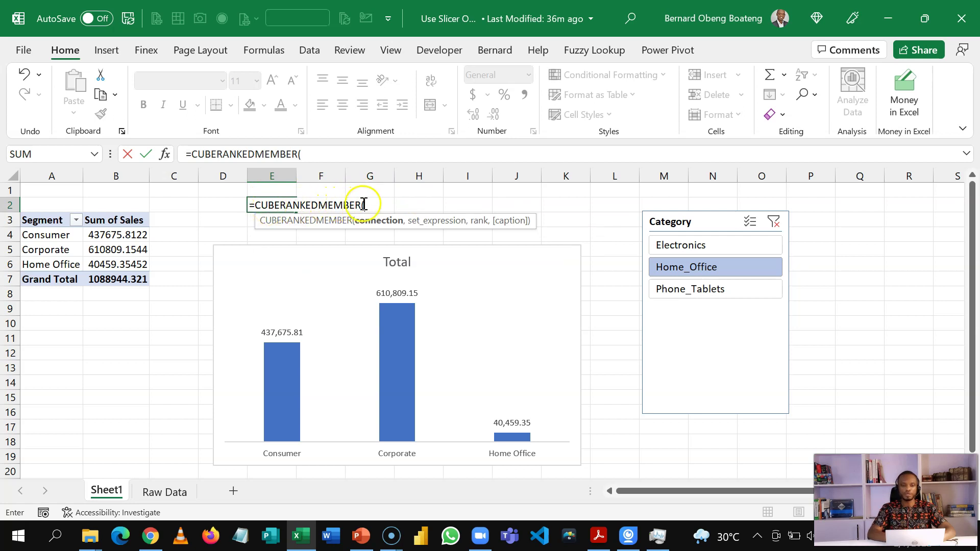
pyautogui.write('"')
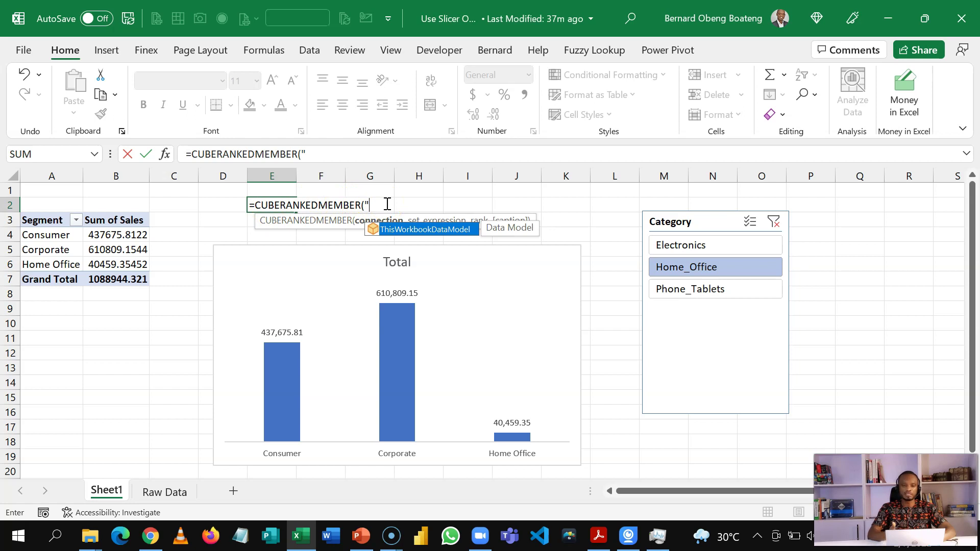
pyautogui.press('Tab')
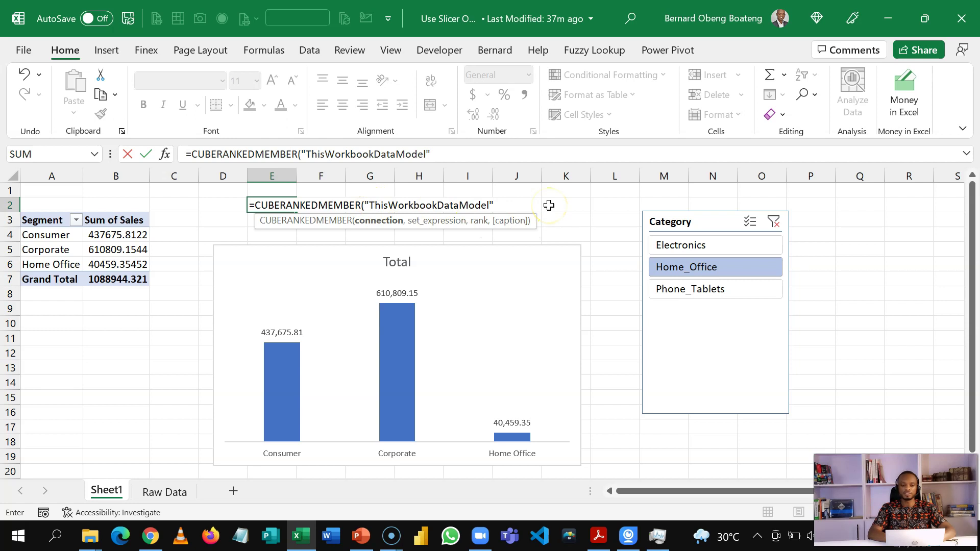
pyautogui.write(',')
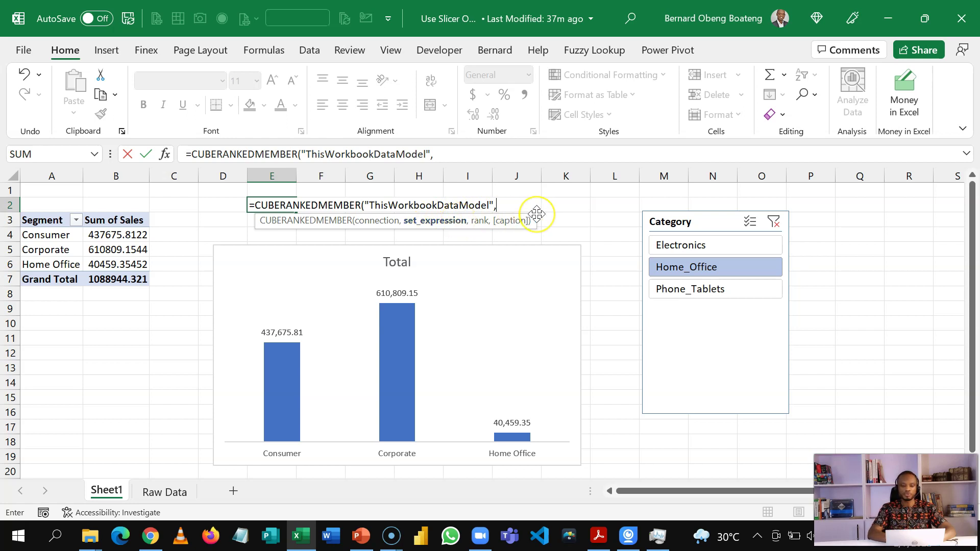
pyautogui.write('sl')
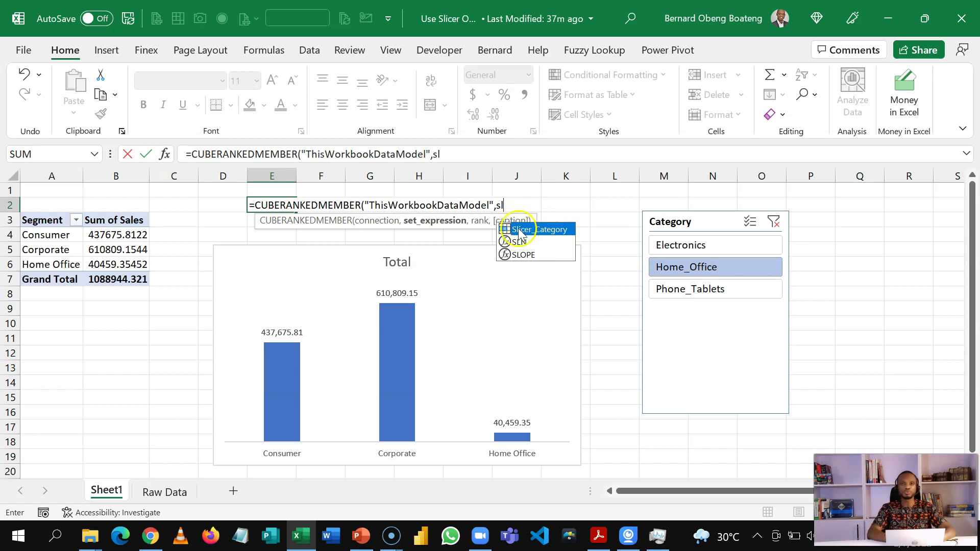
pyautogui.doubleClick(550, 231)
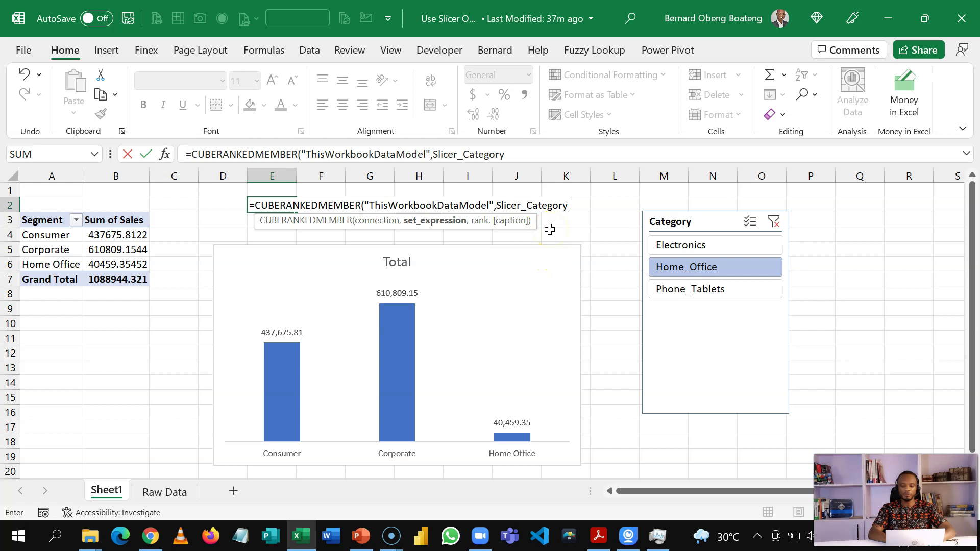
pyautogui.write(',1')
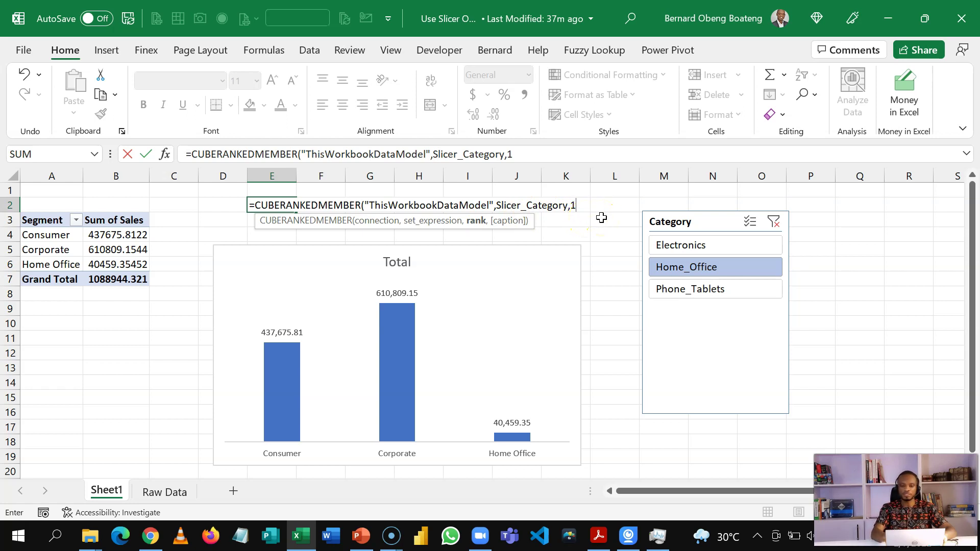
pyautogui.write(')')
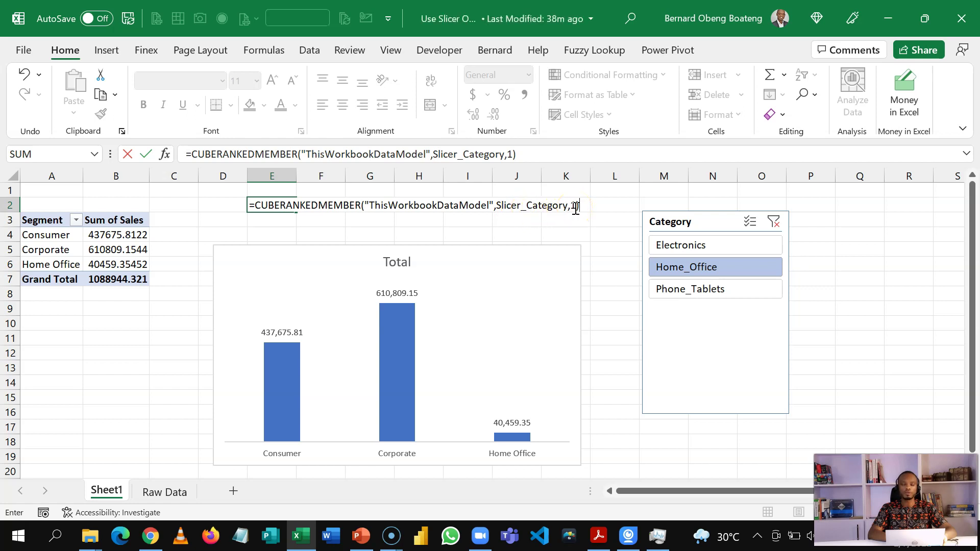
pyautogui.press('Return')
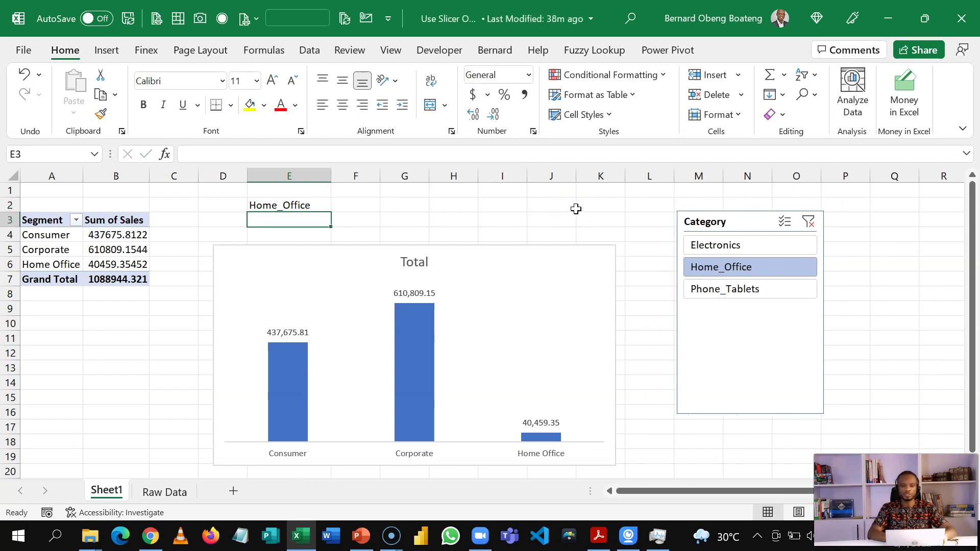
# Switch the slicer from Electronics to Phone_Tablets so E2 reads Phone_Tablets, then select G2
pyautogui.click(711, 246)
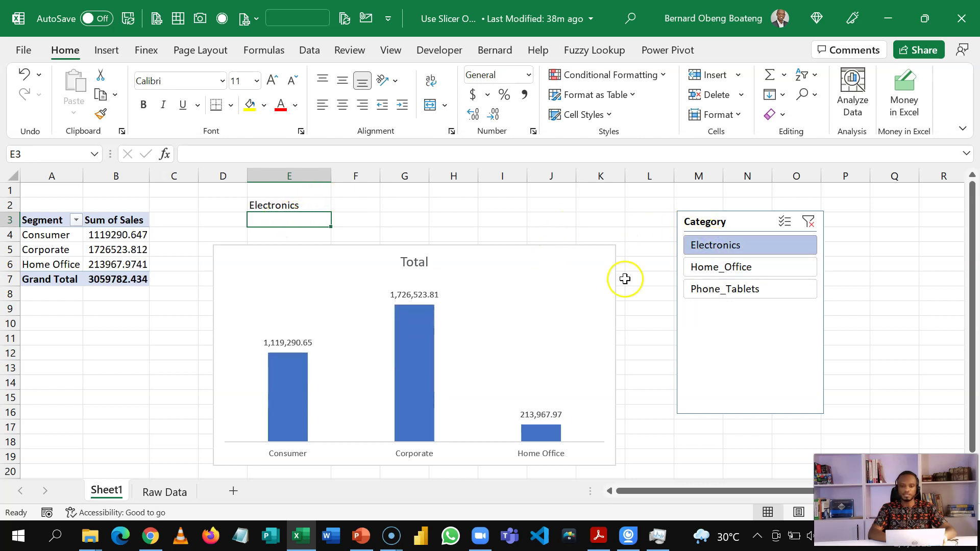
pyautogui.click(697, 292)
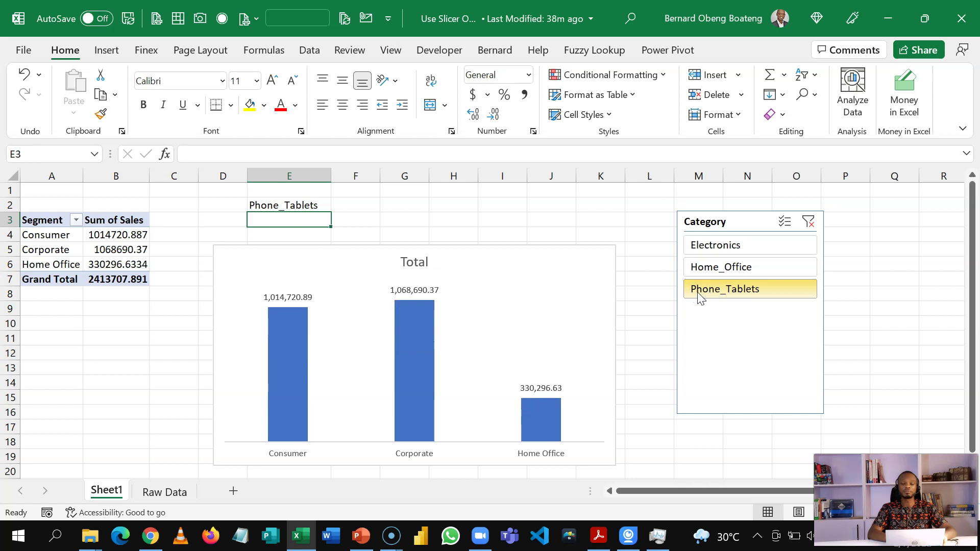
pyautogui.click(394, 207)
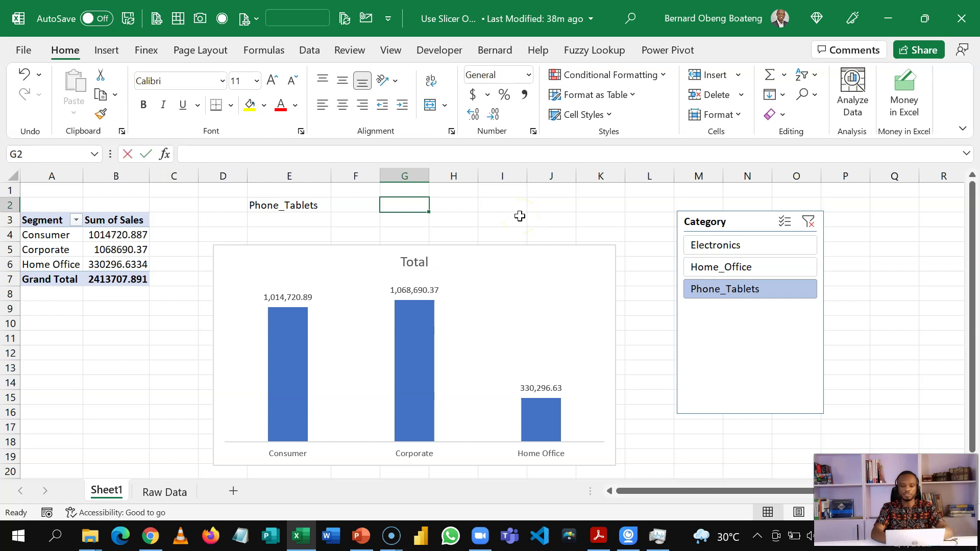
# Type 'Total Sales for' in G2 and enter =G2&" "&E2 in G3
pyautogui.write('Total Sales for')
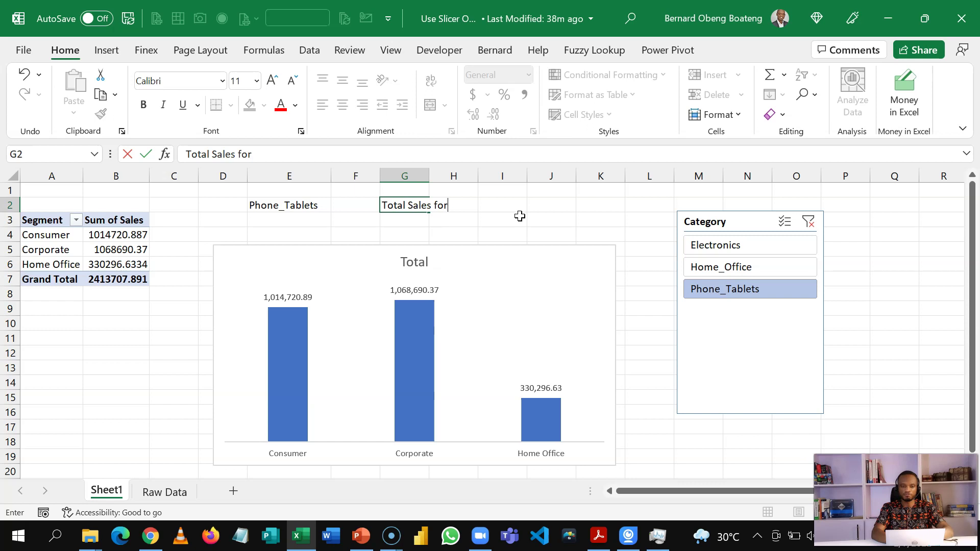
pyautogui.press('Return')
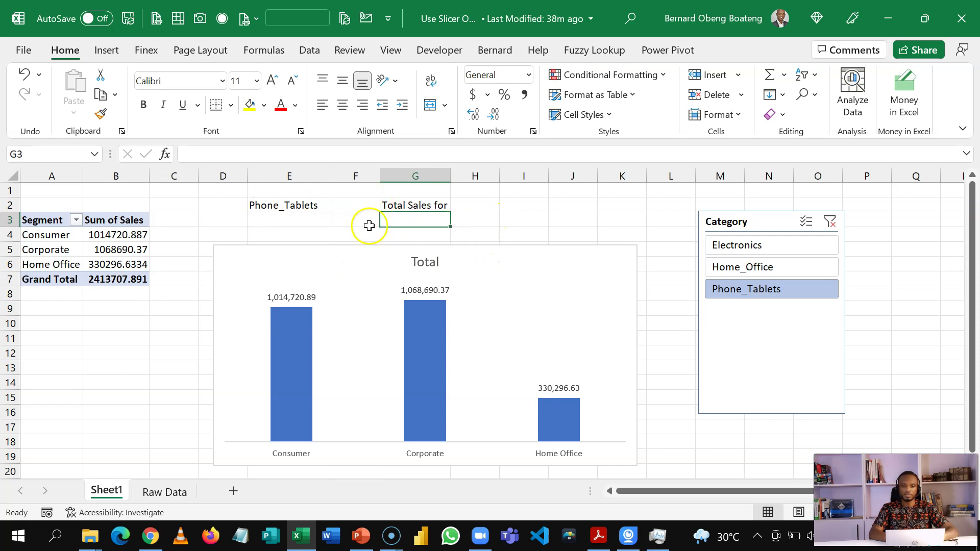
pyautogui.write('=')
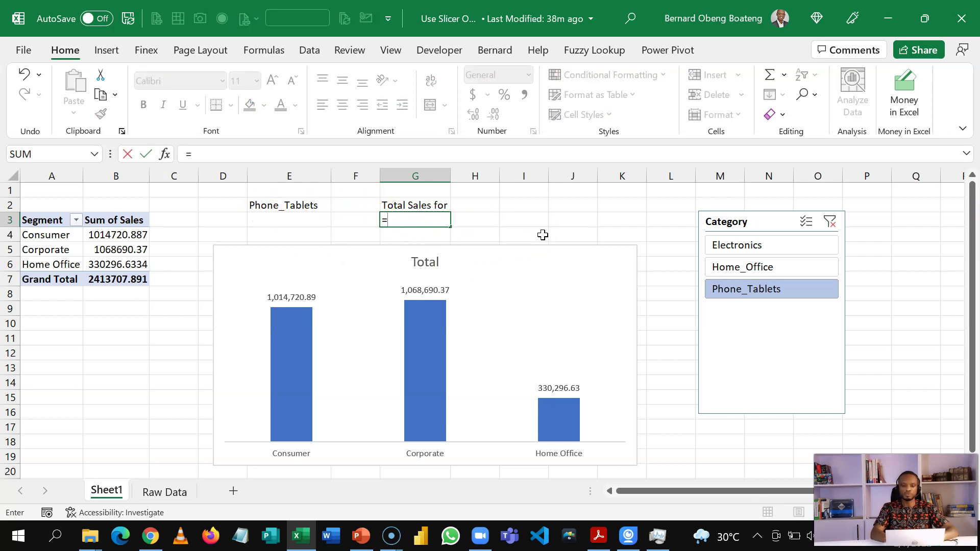
pyautogui.press('Up')
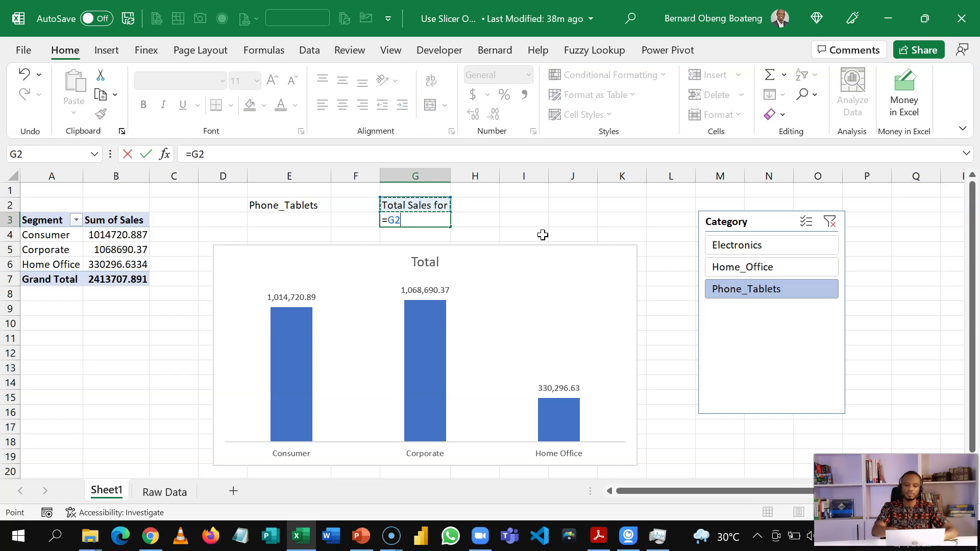
pyautogui.write('&')
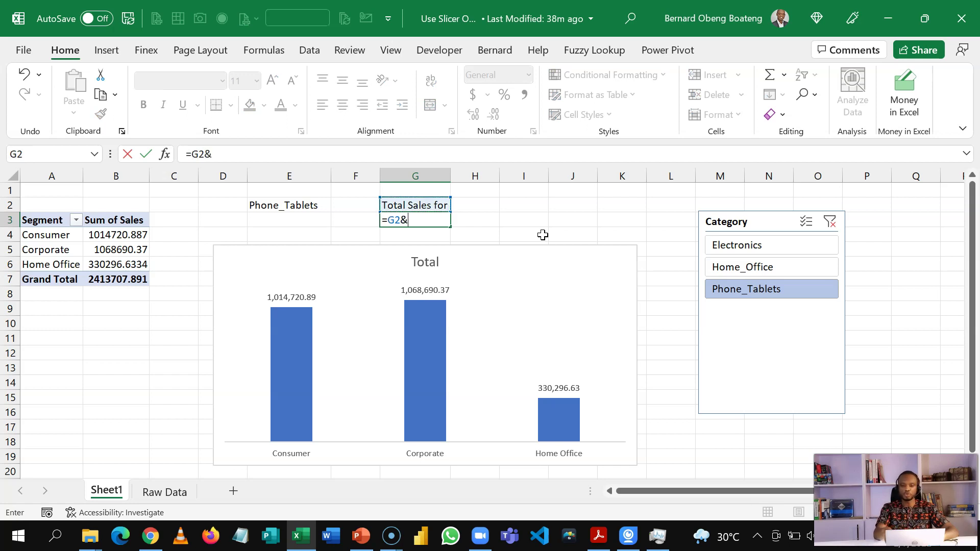
pyautogui.write('"')
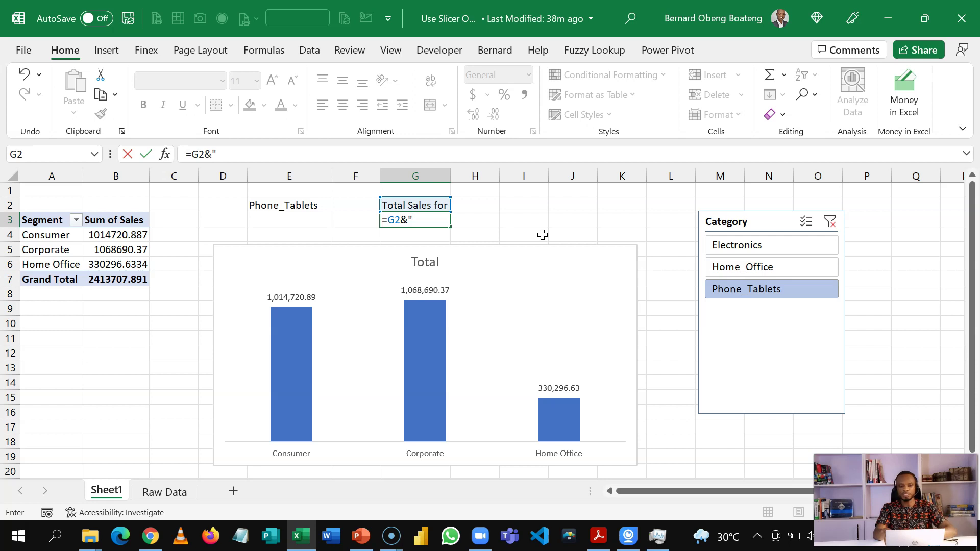
pyautogui.write(' "&')
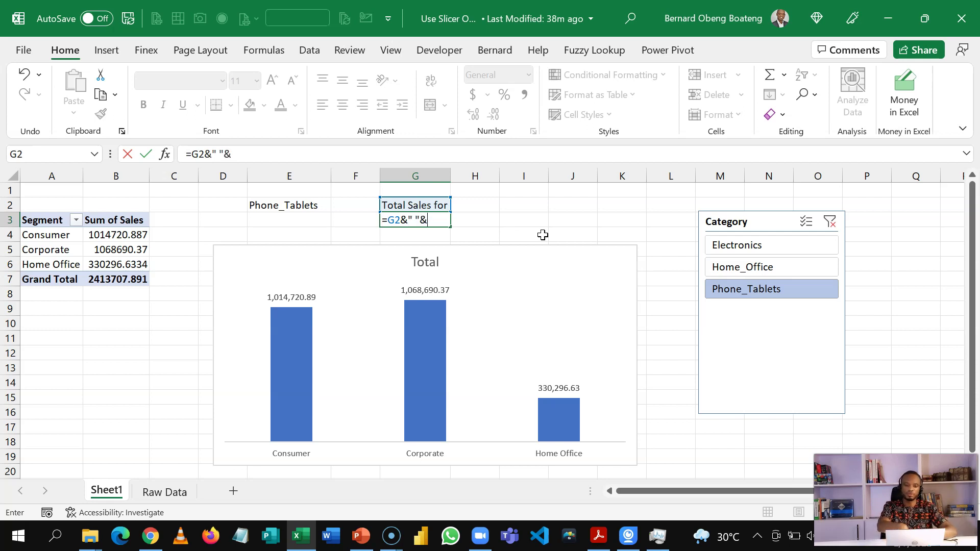
pyautogui.click(308, 204)
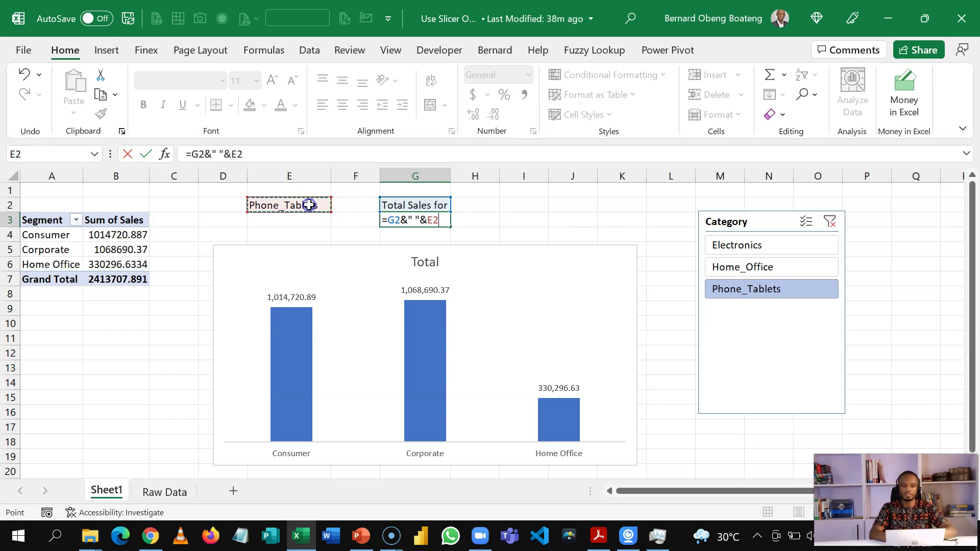
pyautogui.press('Return')
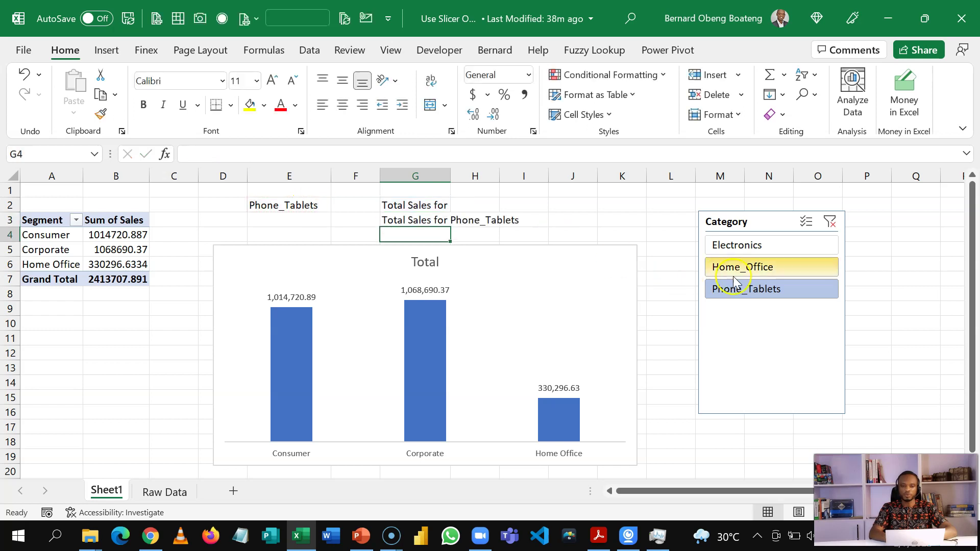
# Cycle the slicer through Electronics, Home_Office and back to Phone_Tablets
pyautogui.click(770, 249)
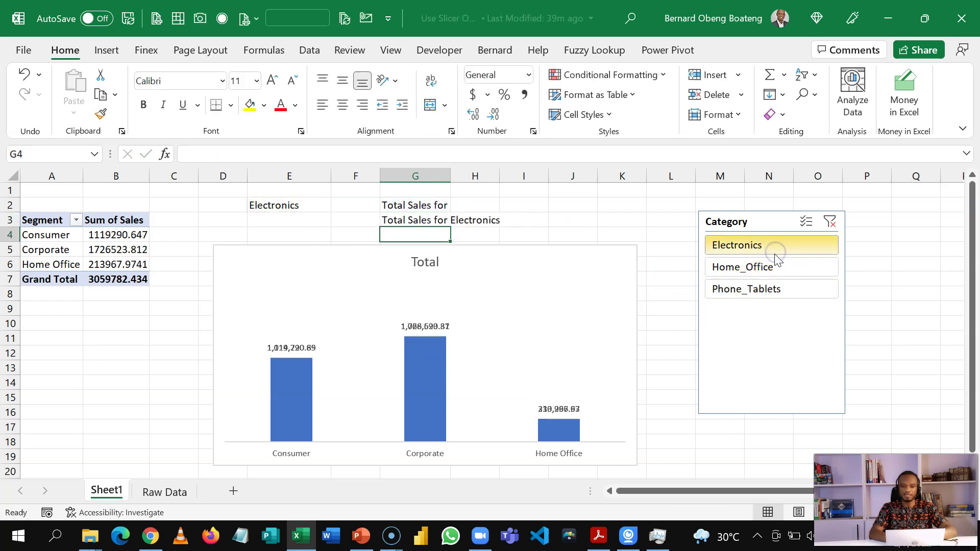
pyautogui.click(773, 271)
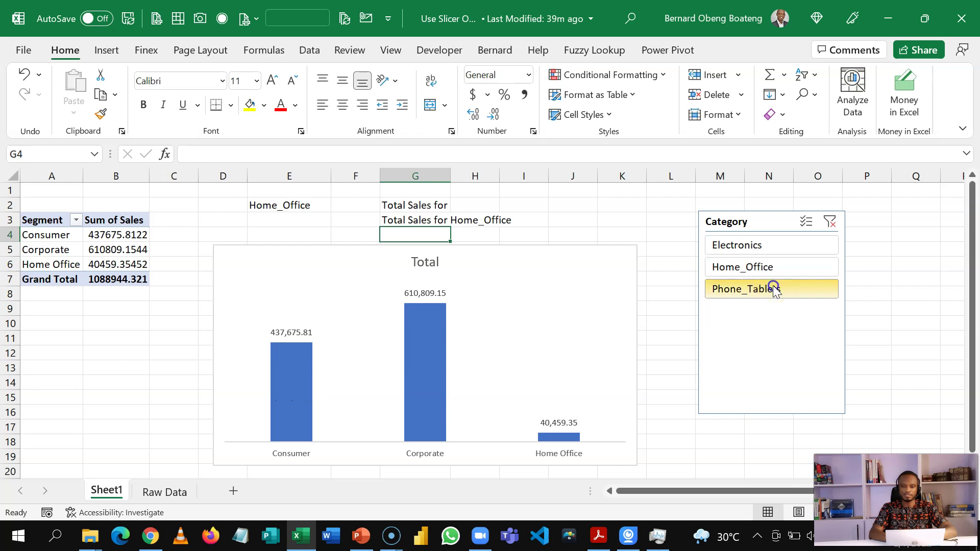
pyautogui.click(774, 290)
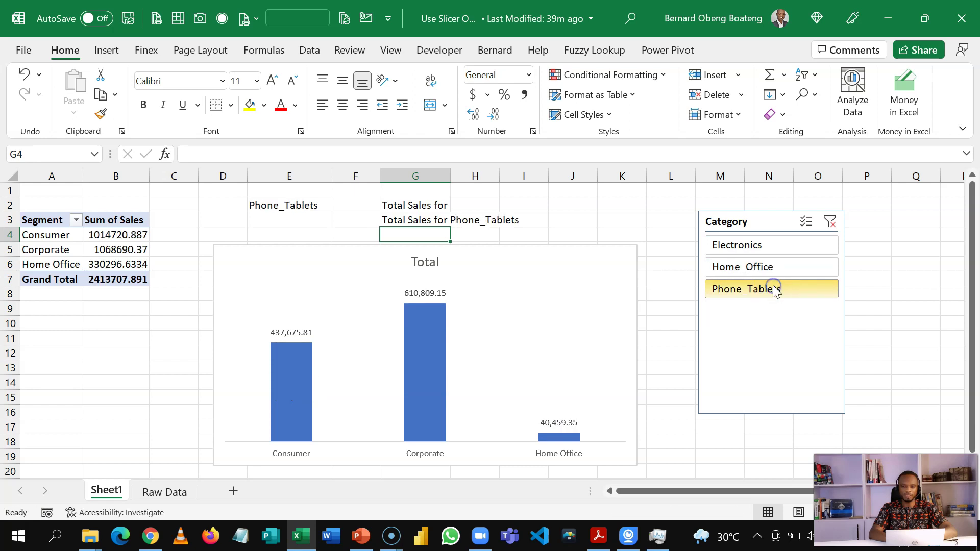
# Set the chart title to =G3 so it reads Total Sales for Phone_Tablets
pyautogui.click(430, 264)
pyautogui.click(421, 253)
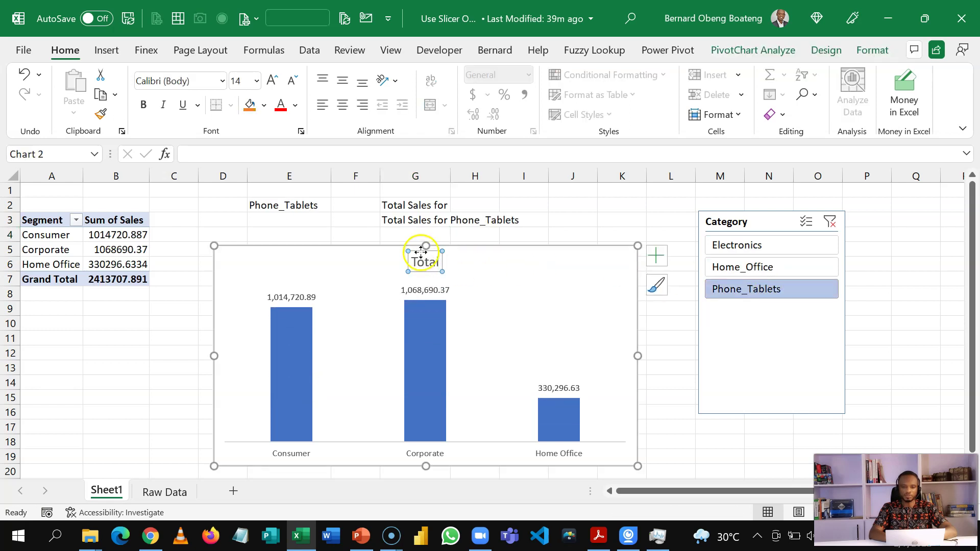
pyautogui.click(352, 155)
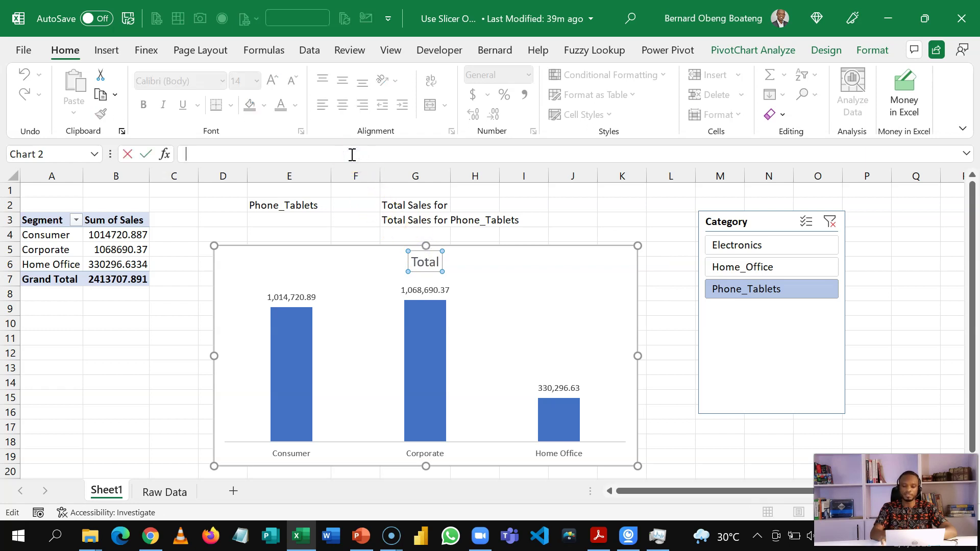
pyautogui.write('=')
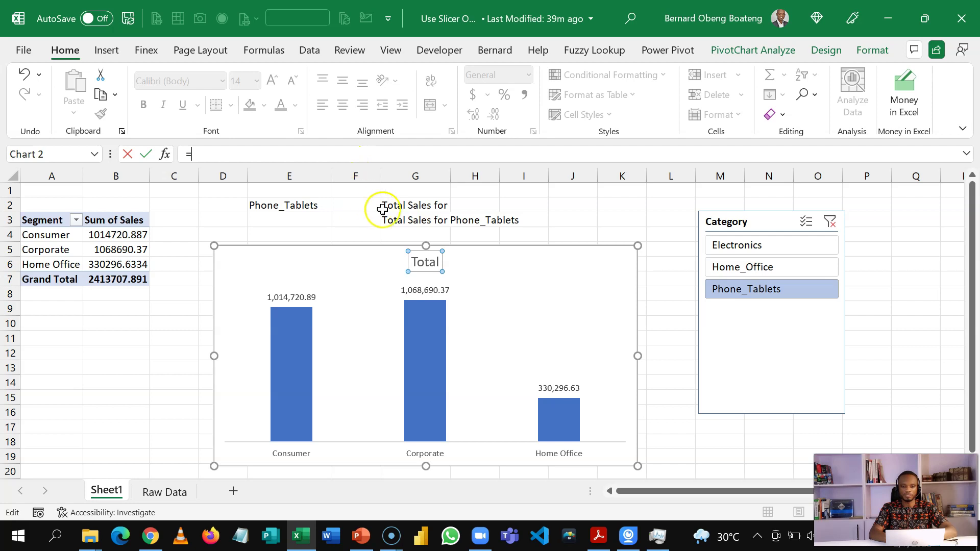
pyautogui.click(397, 220)
pyautogui.press('Return')
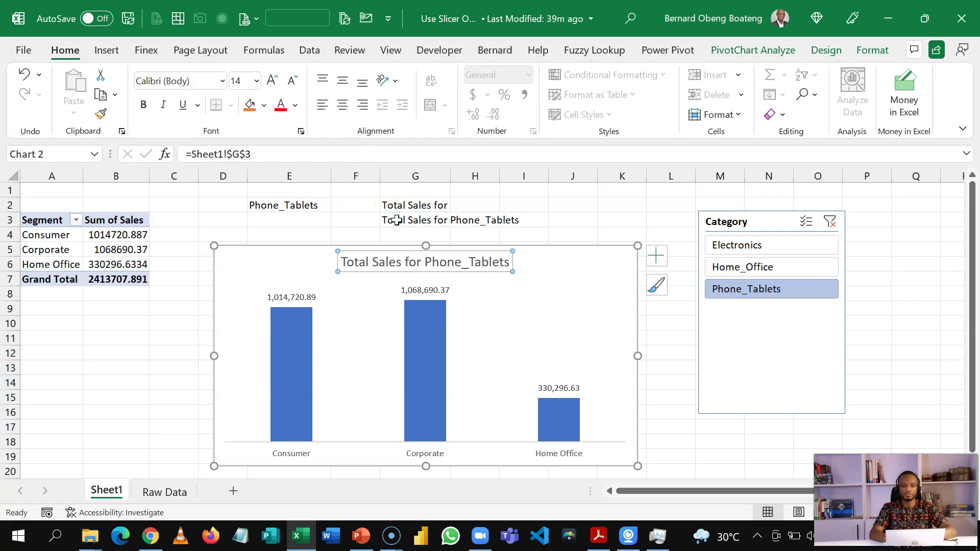
pyautogui.click(586, 218)
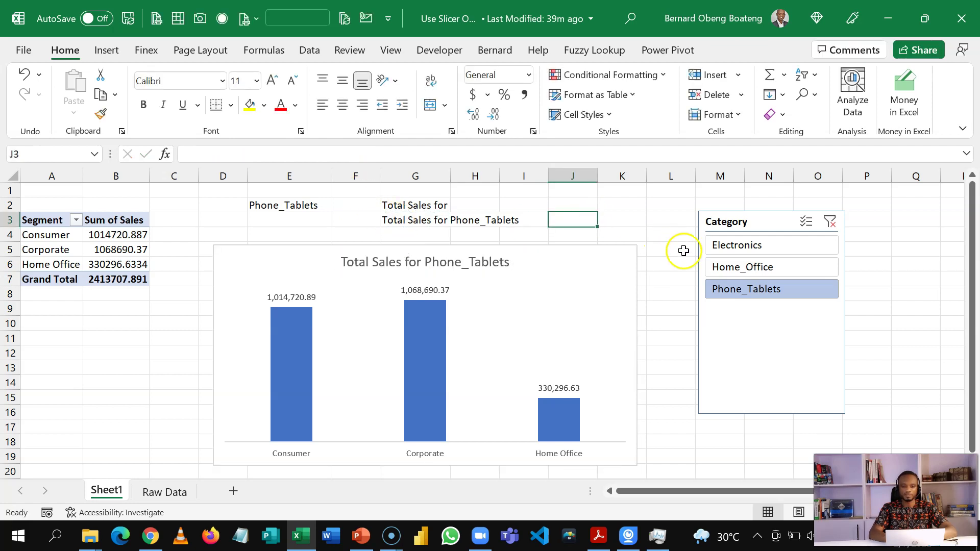
# Test the title via Home_Office and Phone_Tablets, ending on Electronics (total 3059782.434), then select G2
pyautogui.click(722, 267)
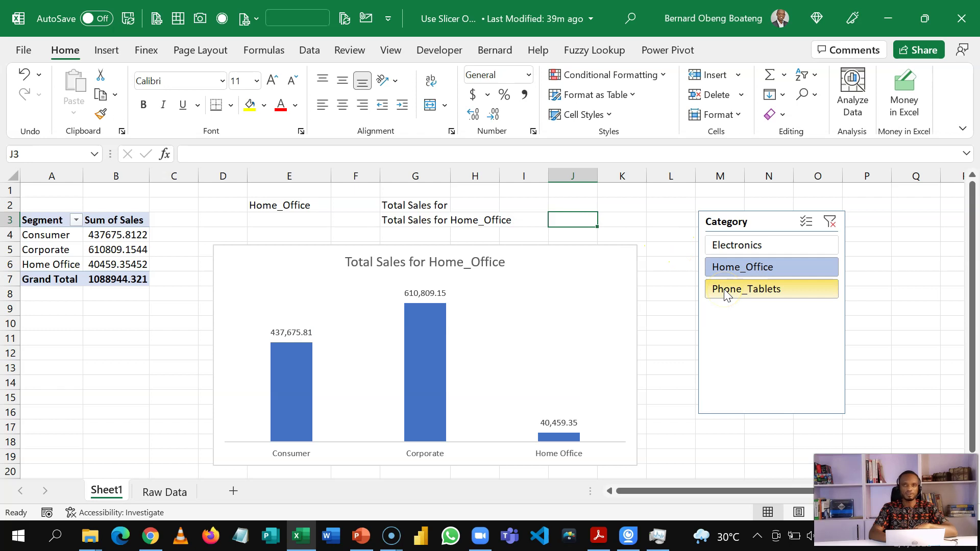
pyautogui.click(725, 290)
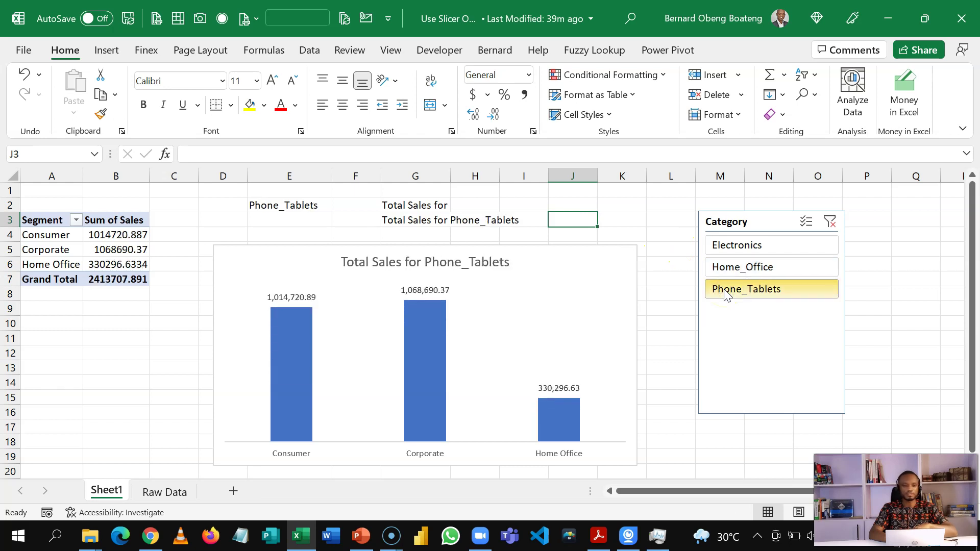
pyautogui.click(750, 245)
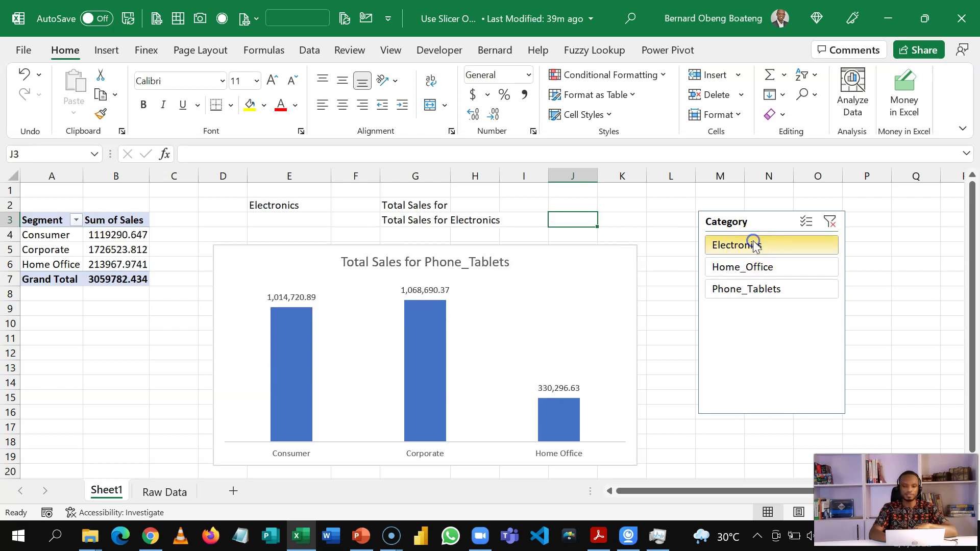
pyautogui.click(390, 205)
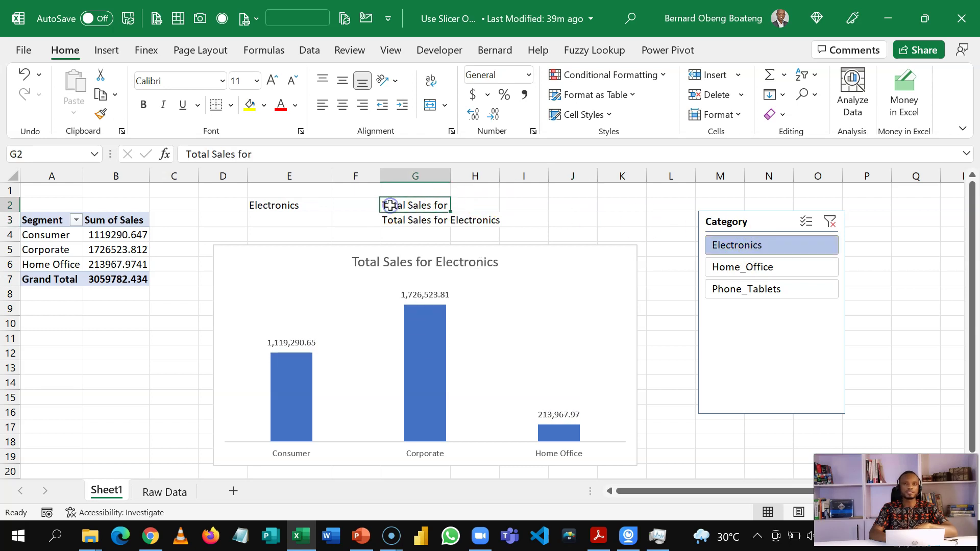